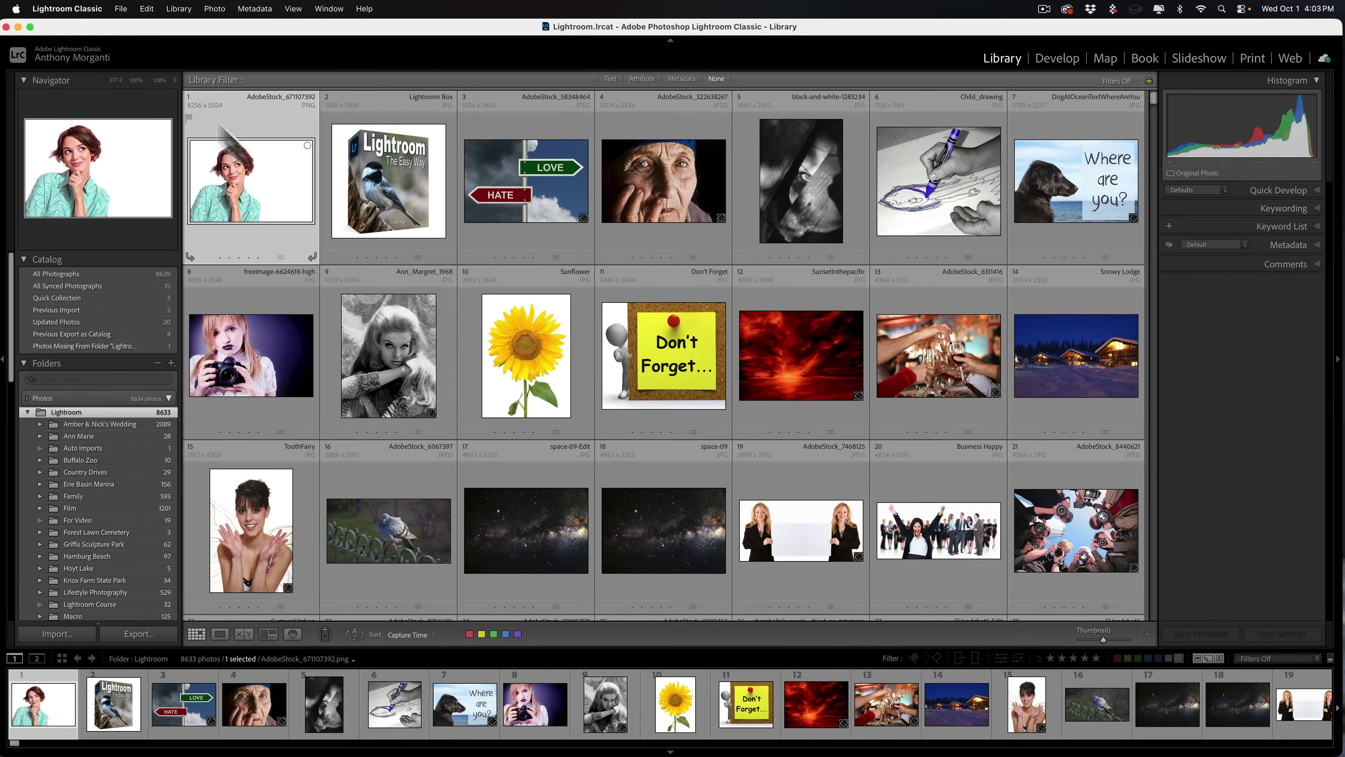
Look through the Library menu's plug-in commands, then dismiss the list
left_click(178, 8)
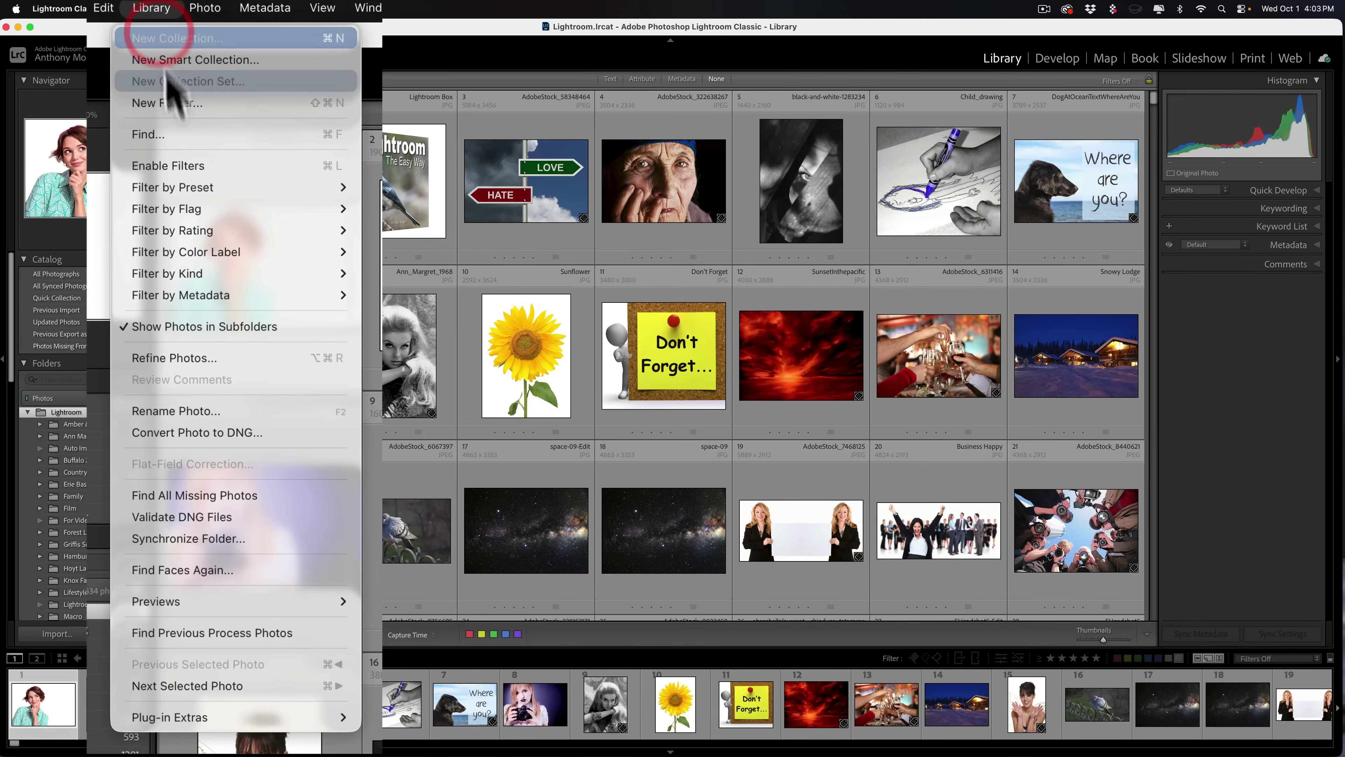
mouse_move(307, 718)
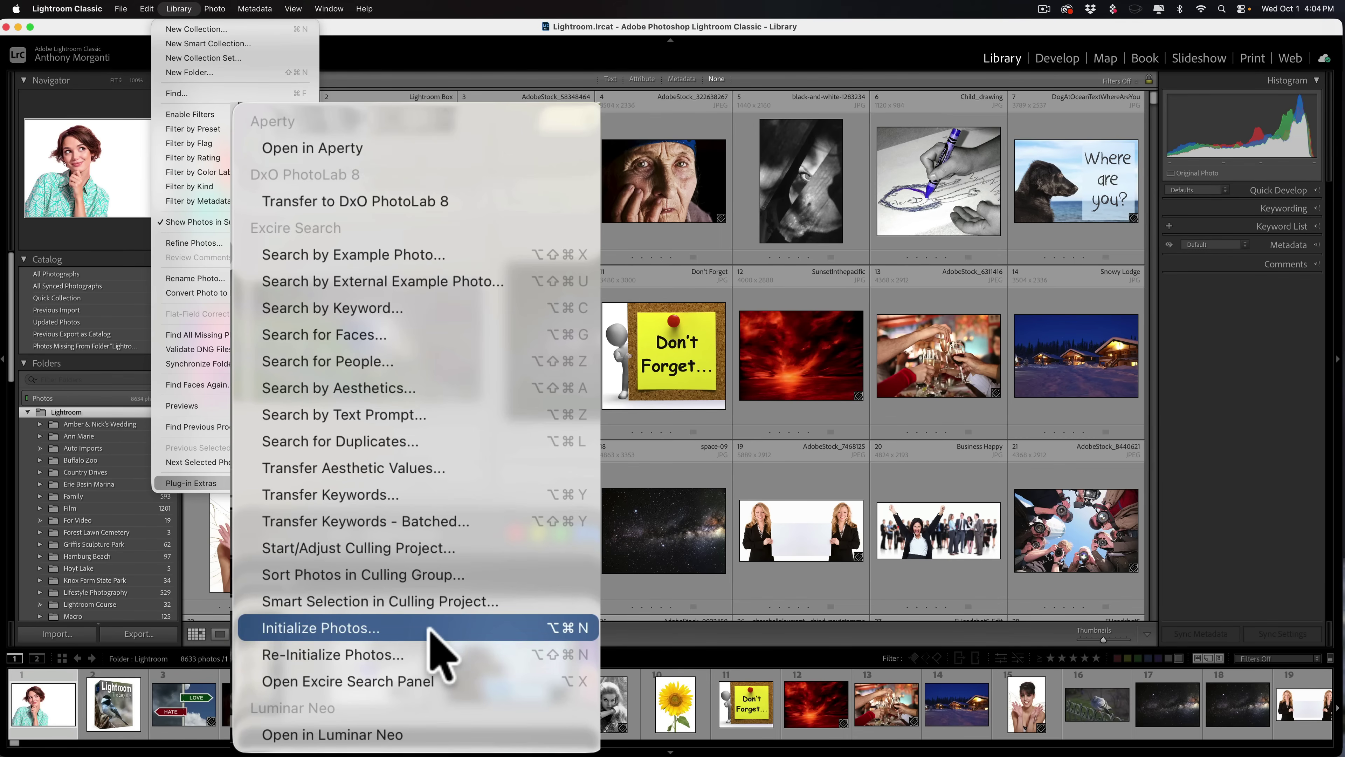
left_click(434, 630)
left_click(581, 633)
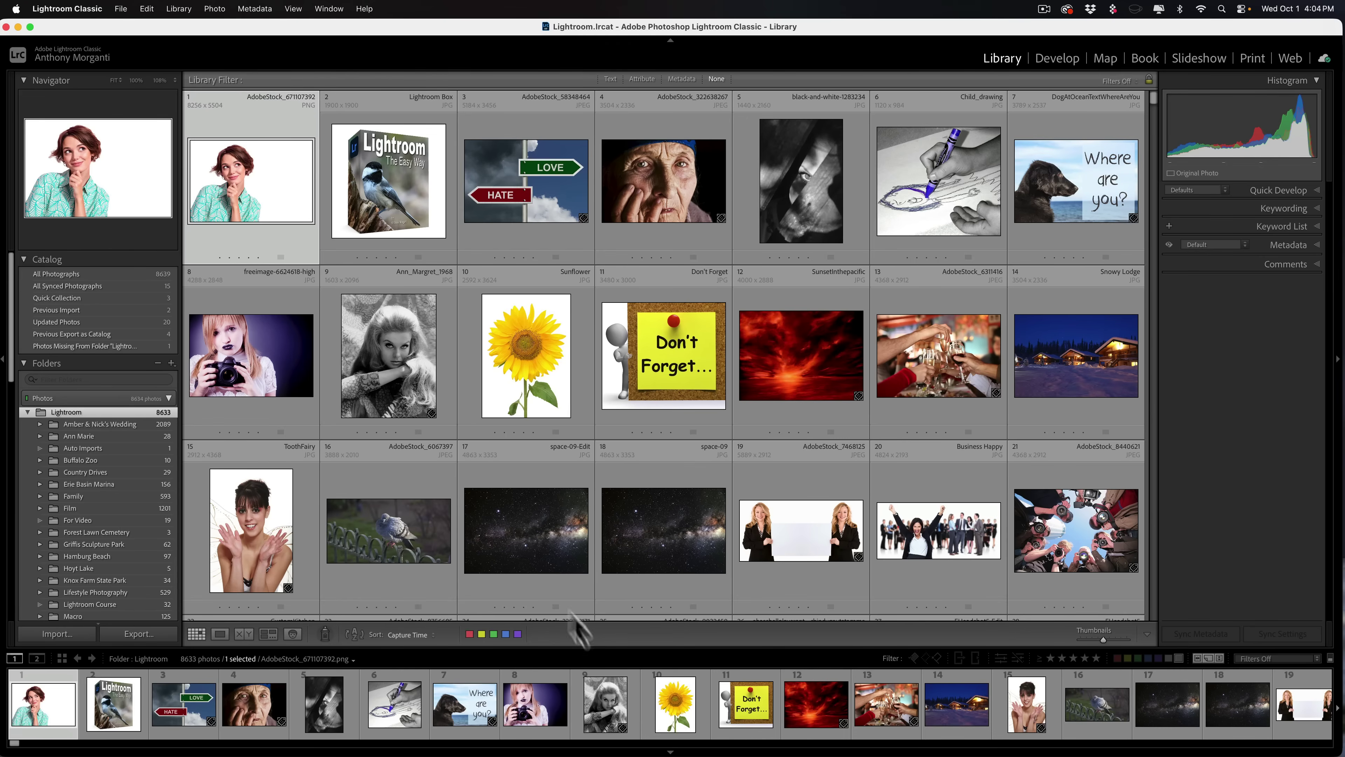
Open the Plug-in Manager and review Excire Search's version 5.0.1 details and backup options
left_click(121, 9)
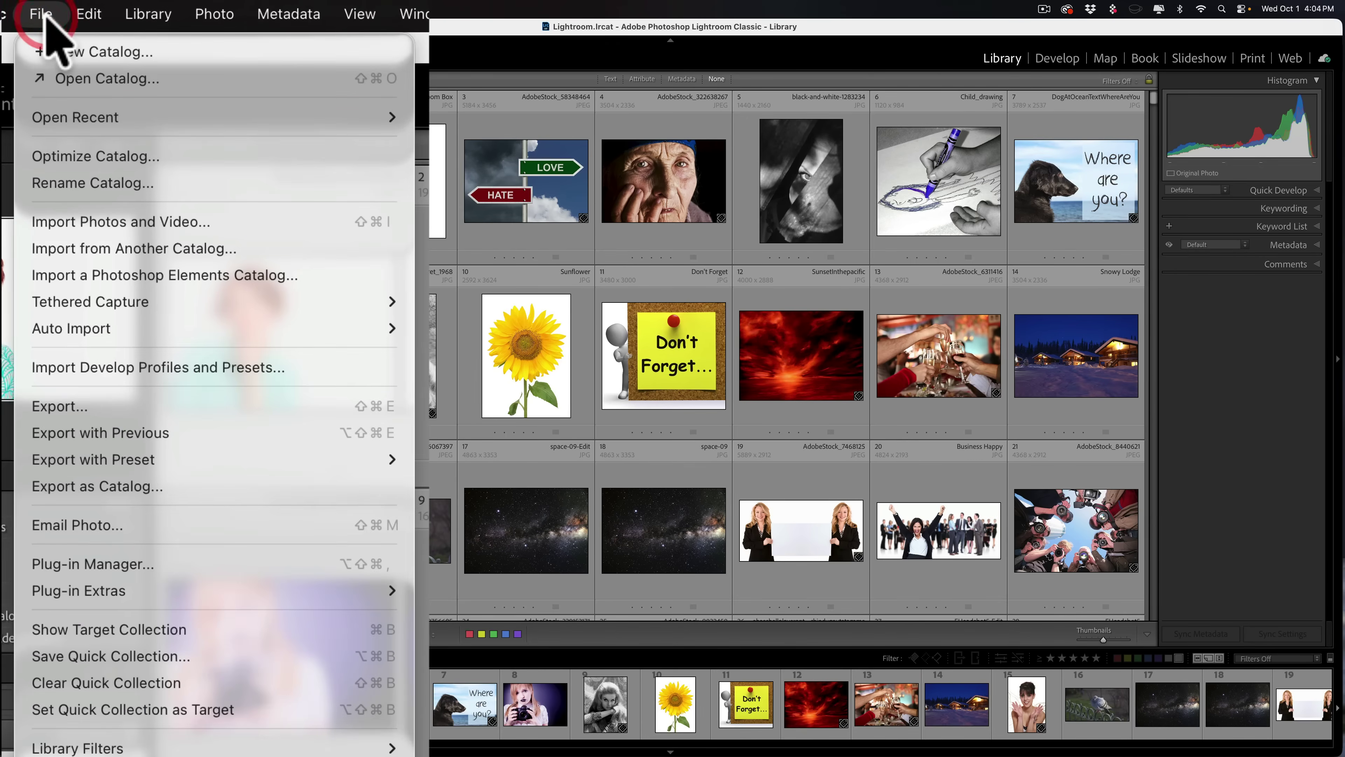
left_click(107, 566)
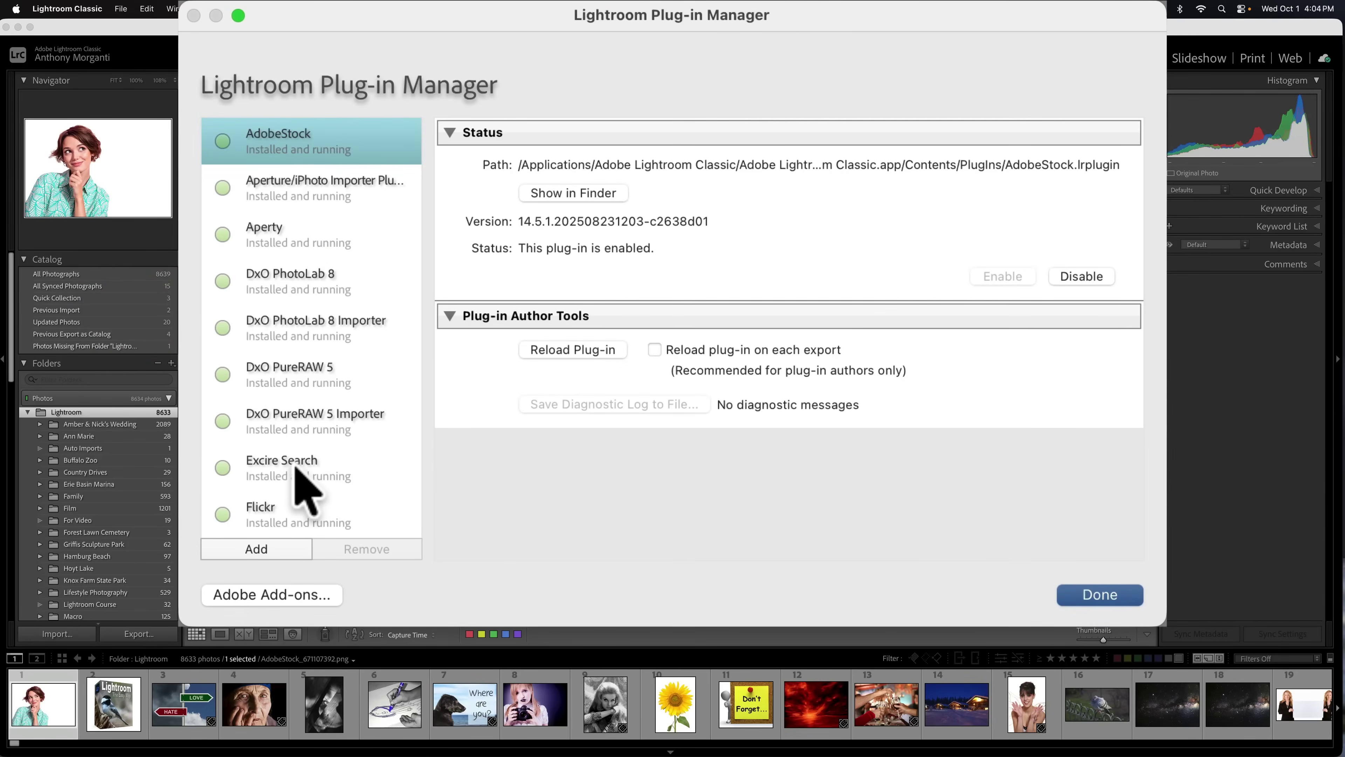
left_click(298, 460)
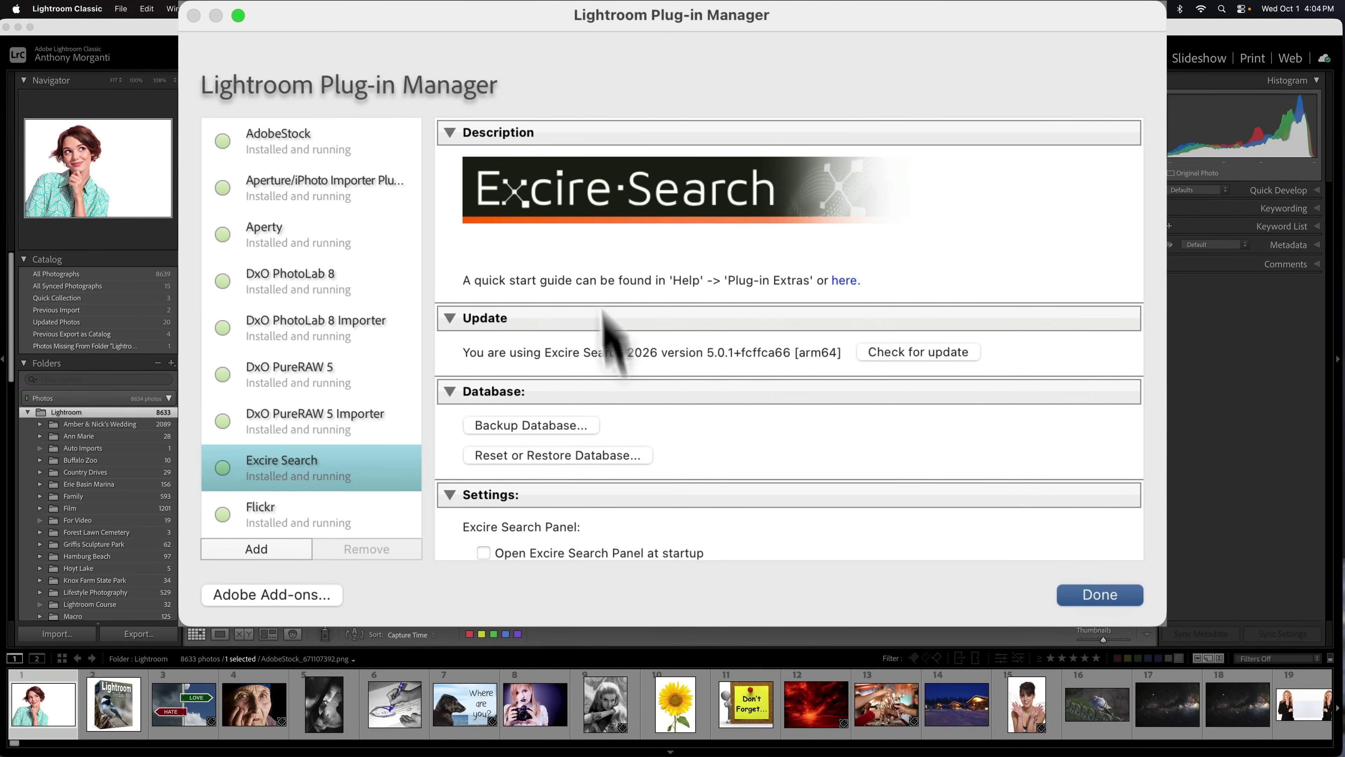
scroll(615, 360, "down", 20)
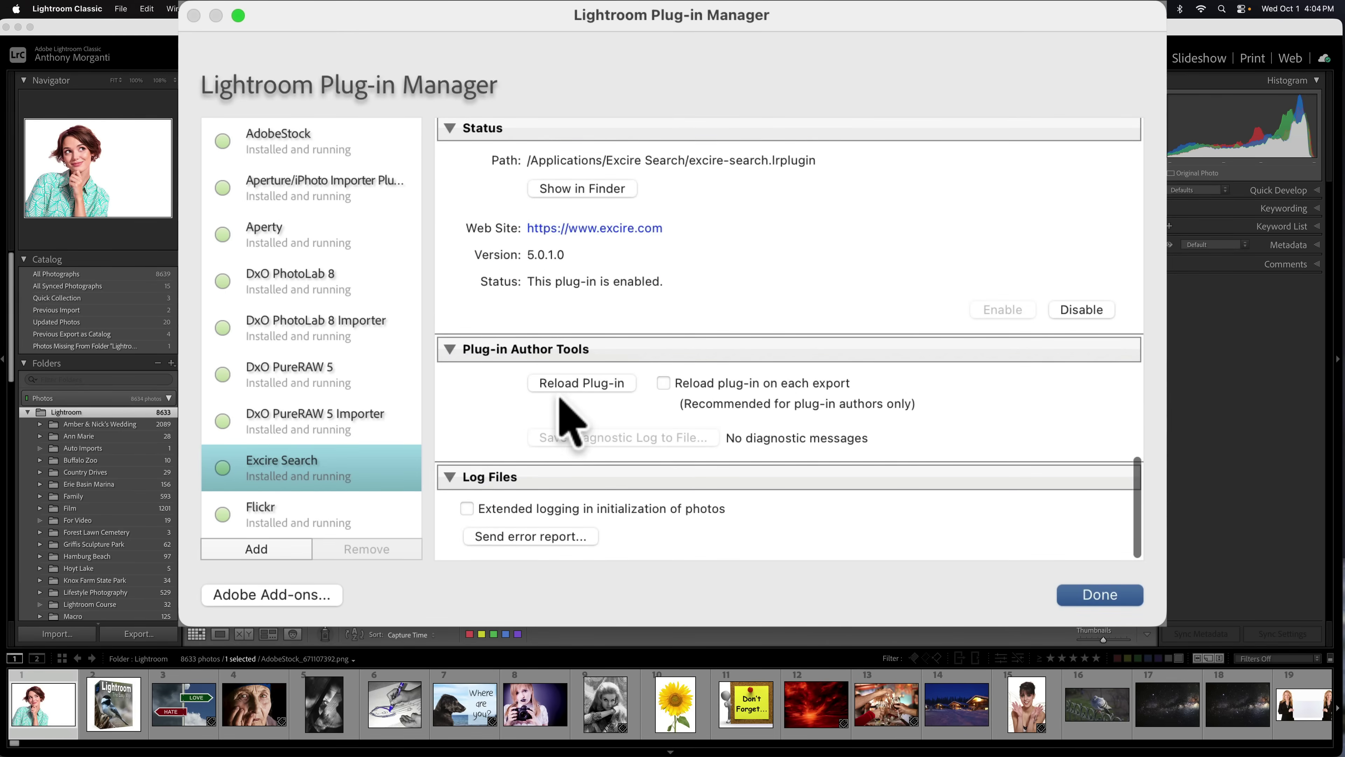
scroll(567, 408, "up", 2)
scroll(601, 457, "up", 2)
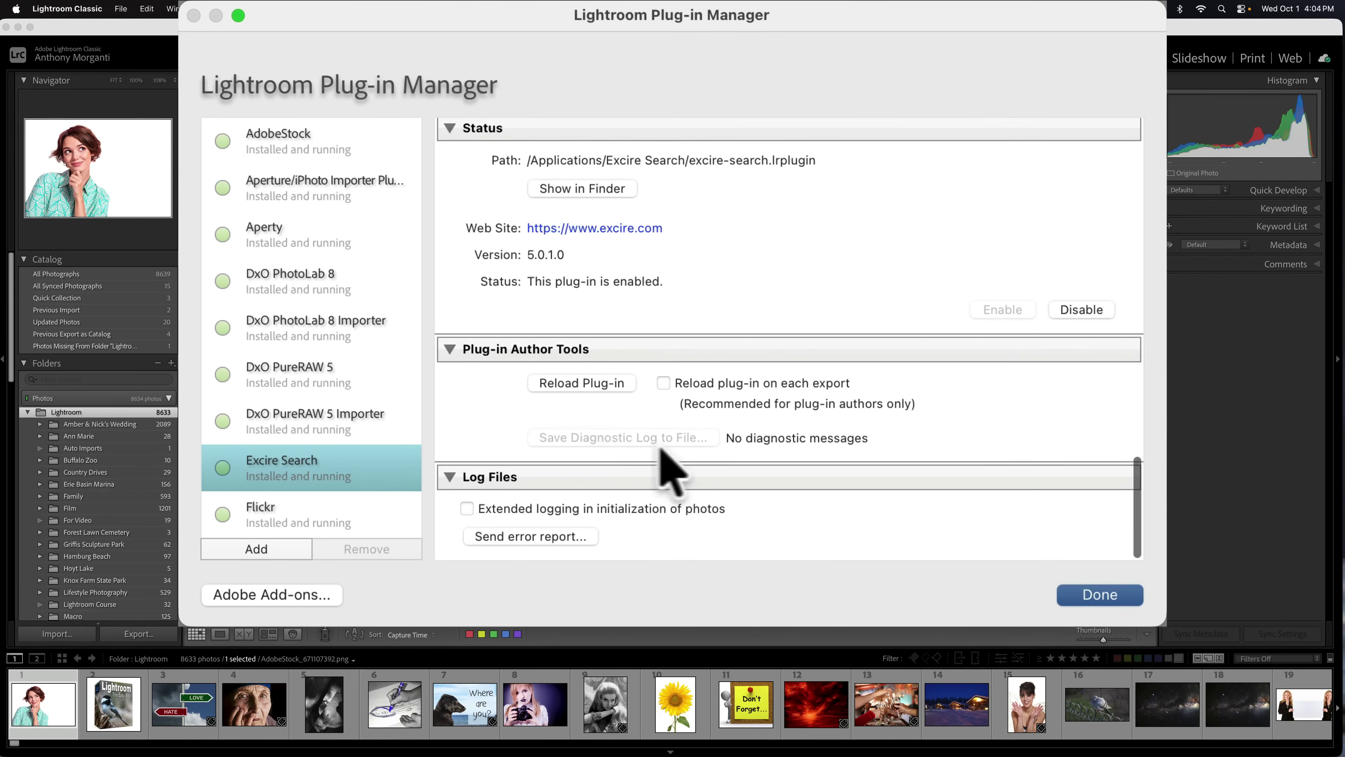
scroll(666, 466, "up", 10)
scroll(646, 472, "down", 8)
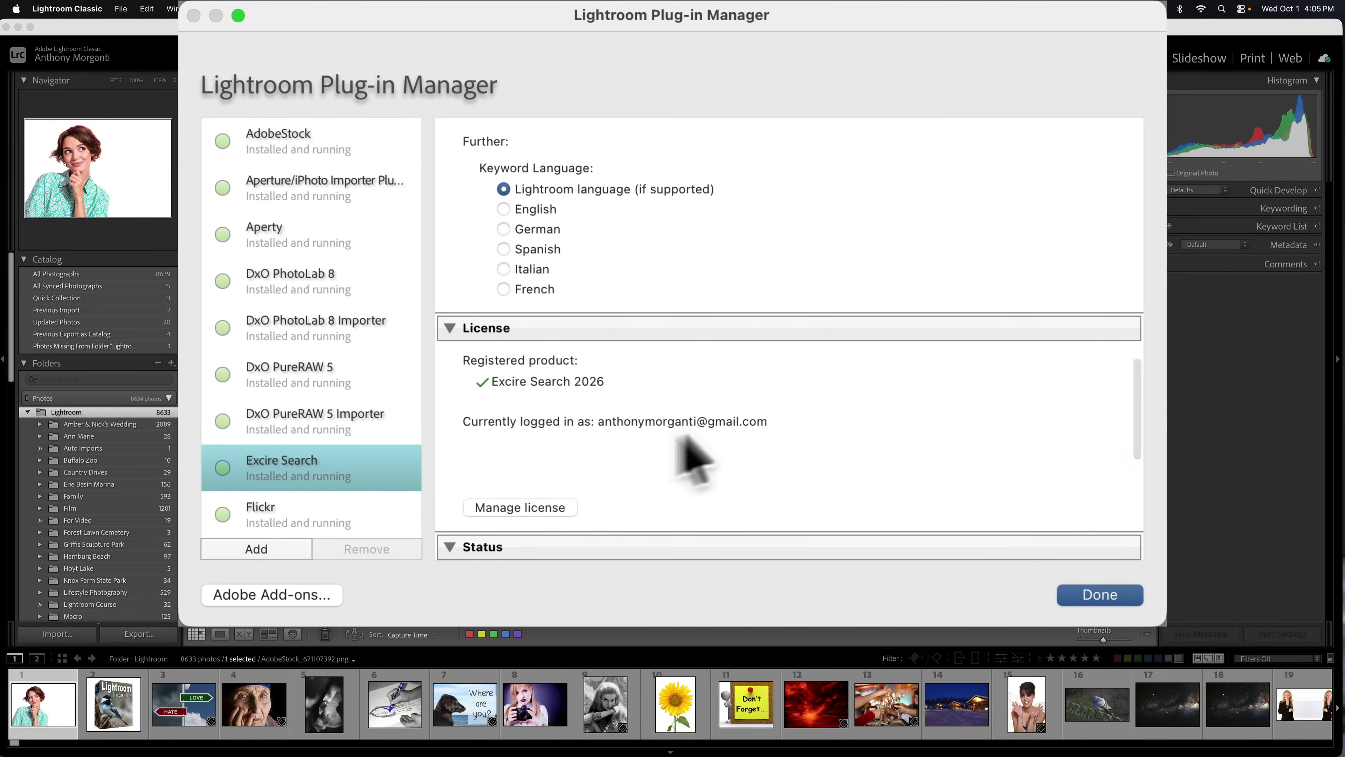
scroll(691, 419, "up", 10)
scroll(699, 422, "down", 5)
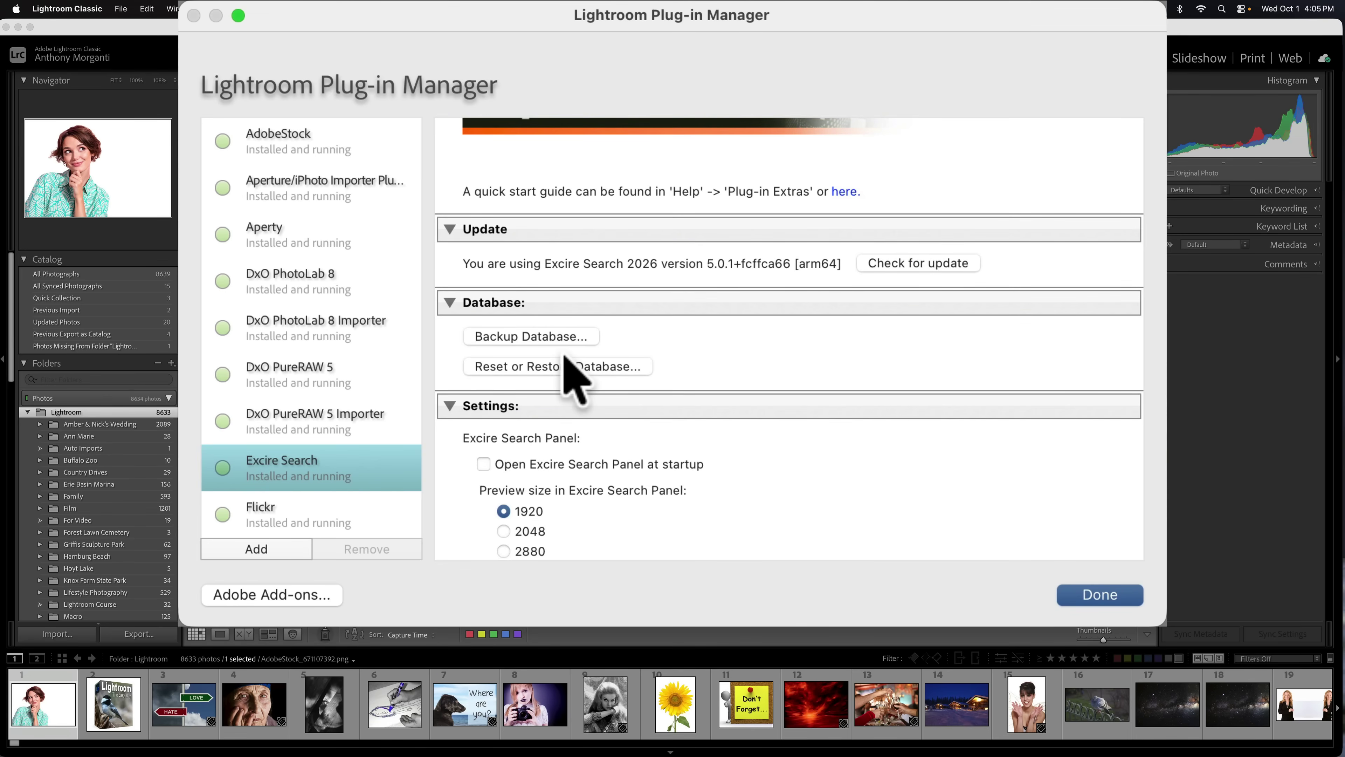
scroll(626, 377, "down", 3)
scroll(632, 392, "up", 6)
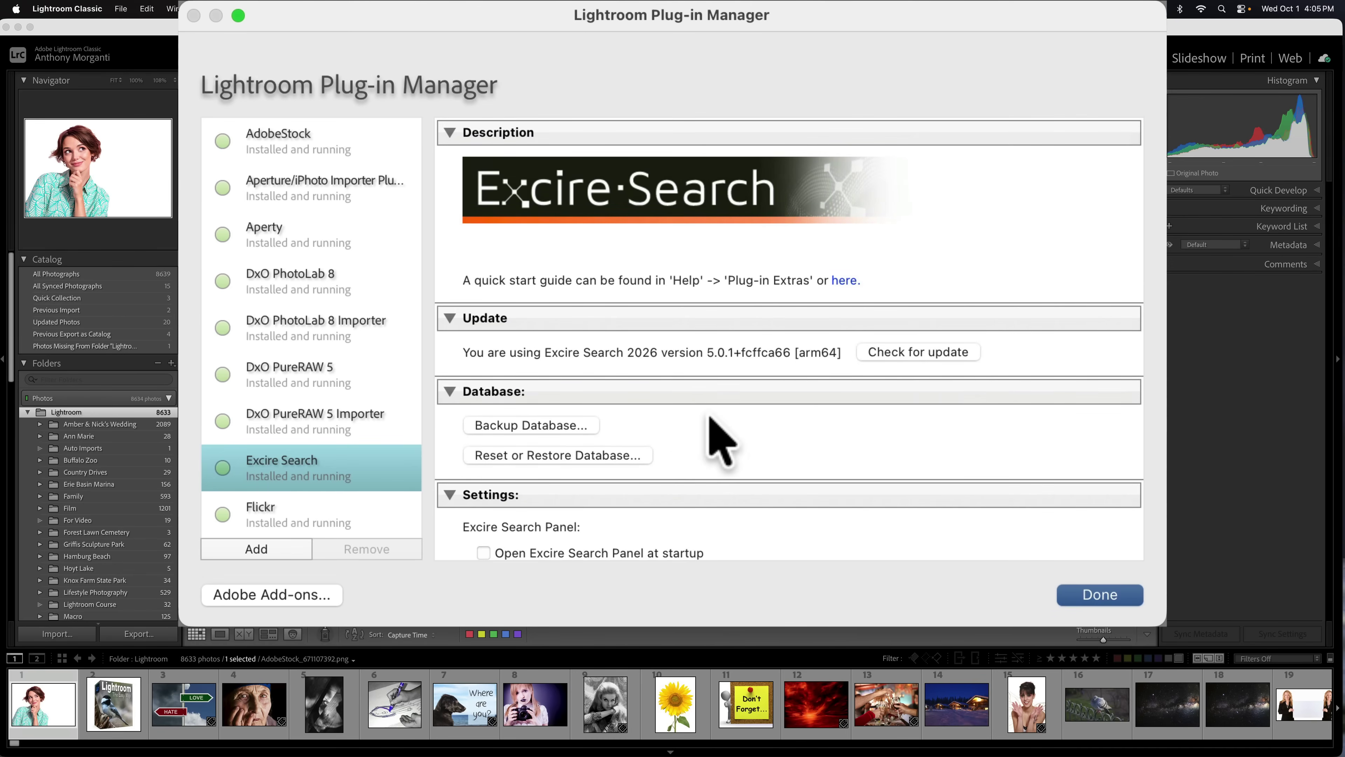
scroll(714, 436, "down", 7)
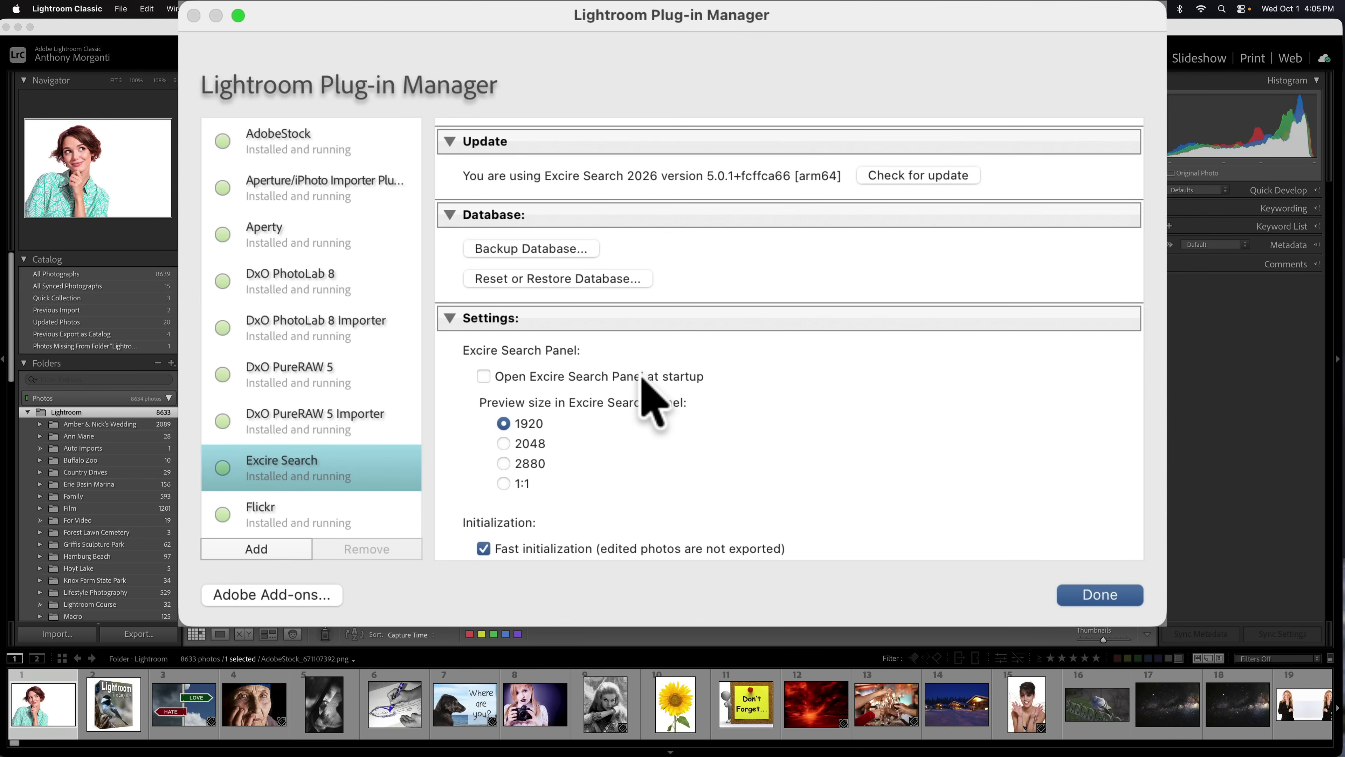
scroll(636, 445, "down", 3)
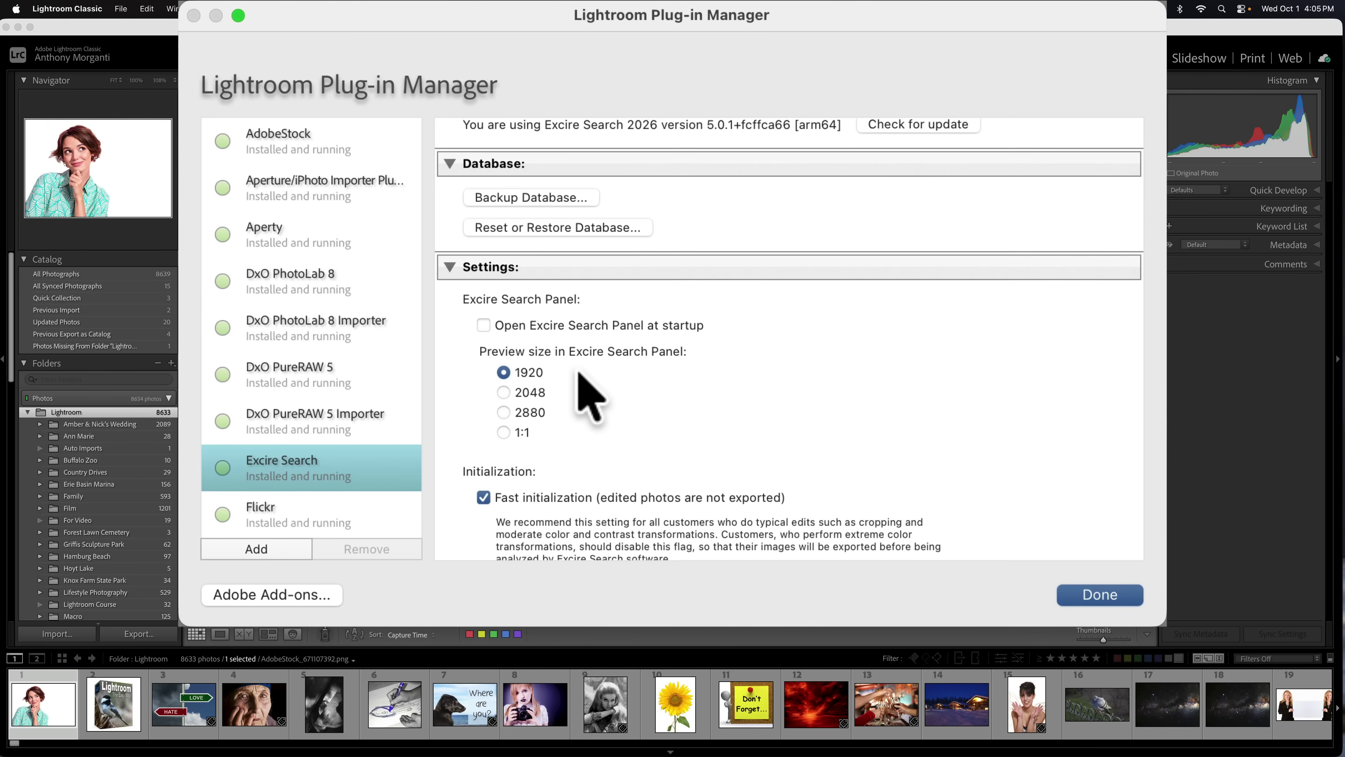
scroll(578, 372, "down", 5)
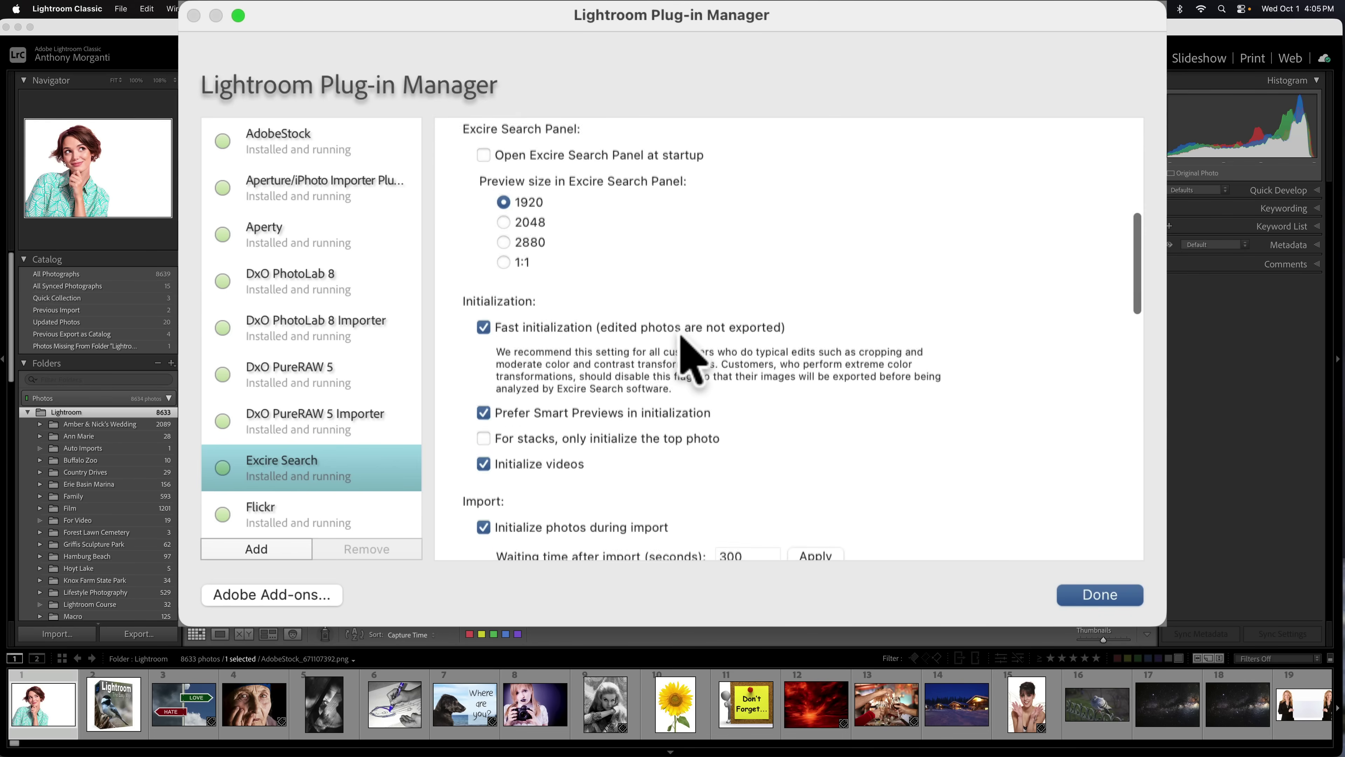
scroll(682, 339, "down", 2)
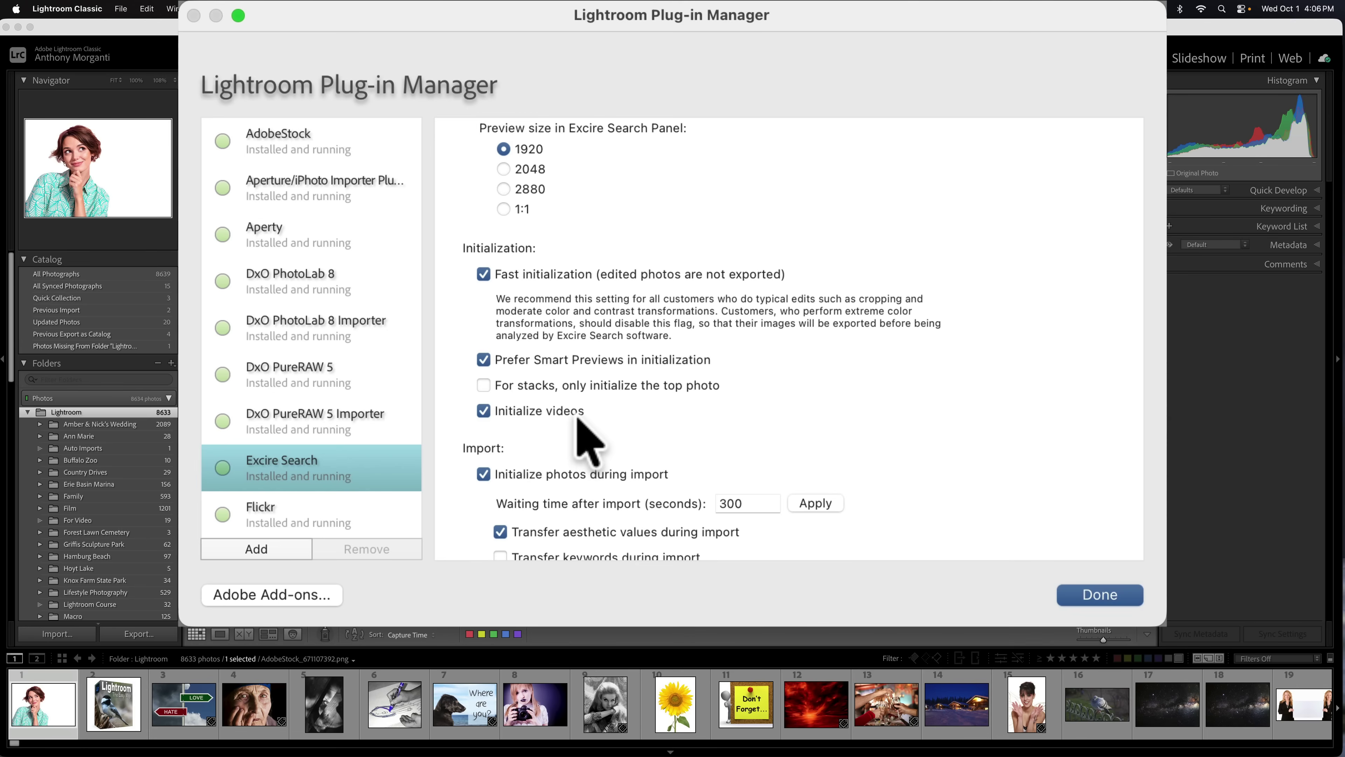
scroll(577, 419, "down", 5)
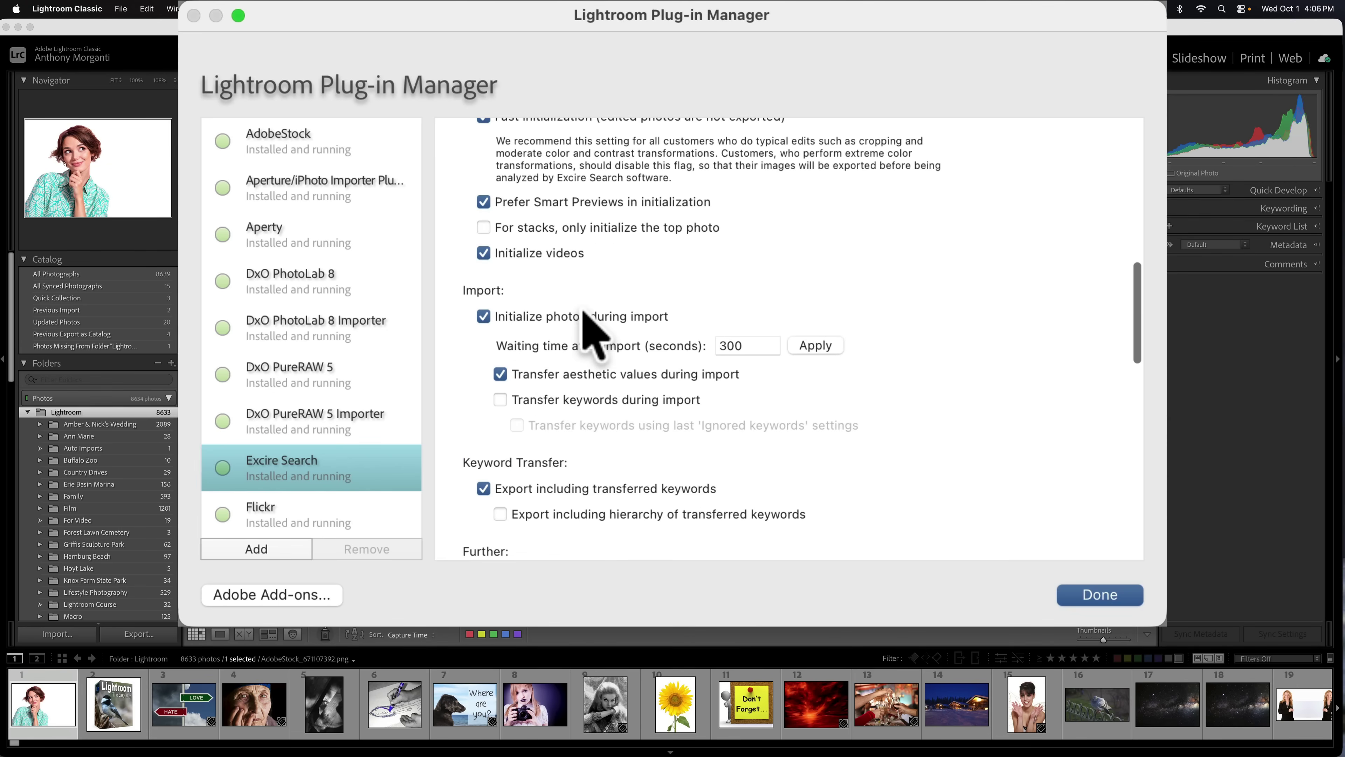
scroll(589, 301, "down", 1)
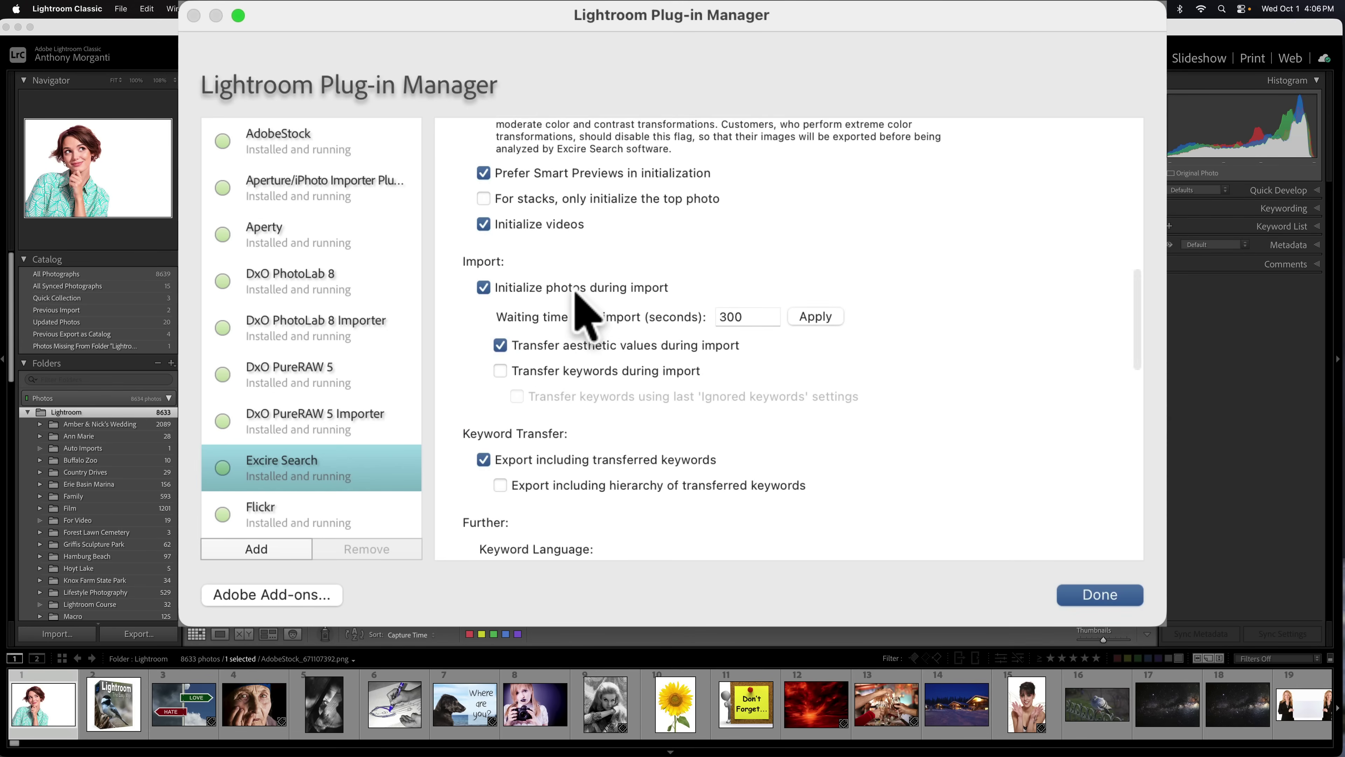
scroll(572, 298, "up", 1)
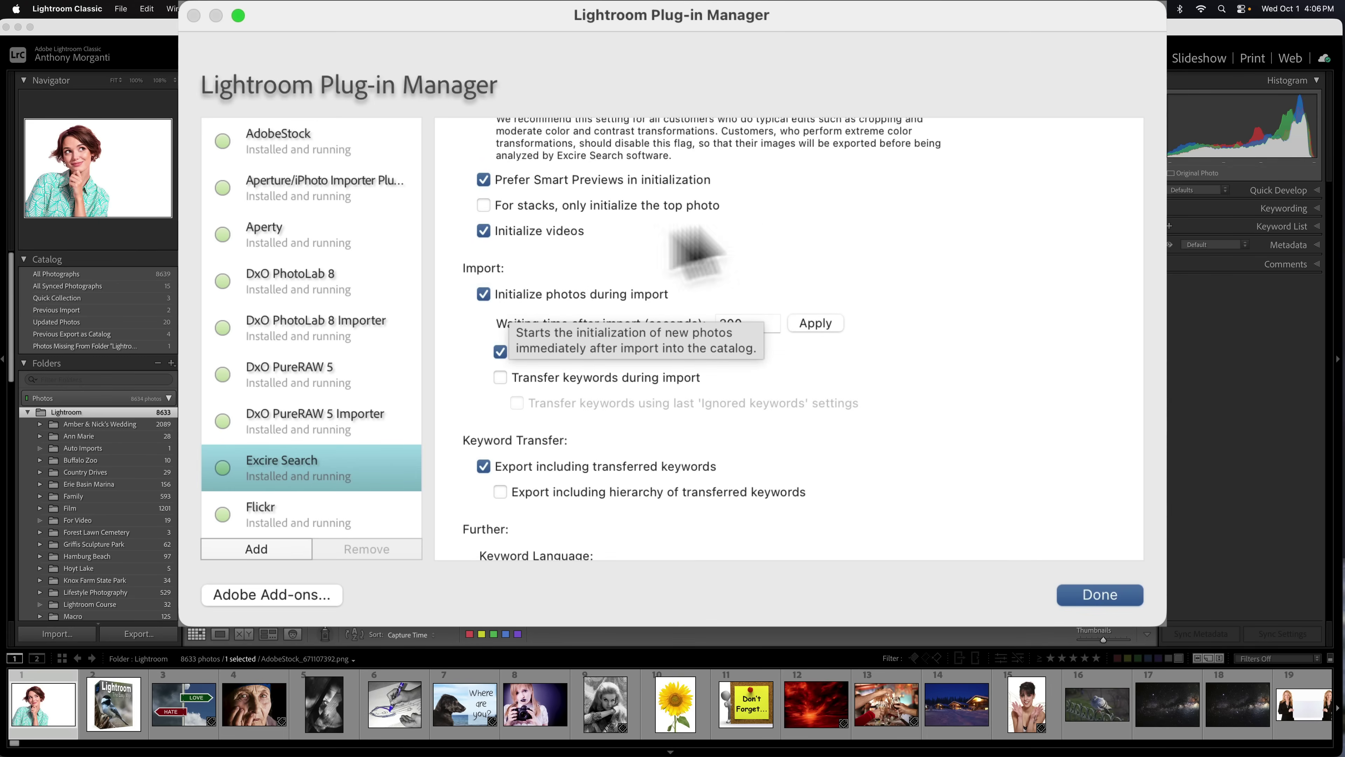
scroll(742, 240, "down", 2)
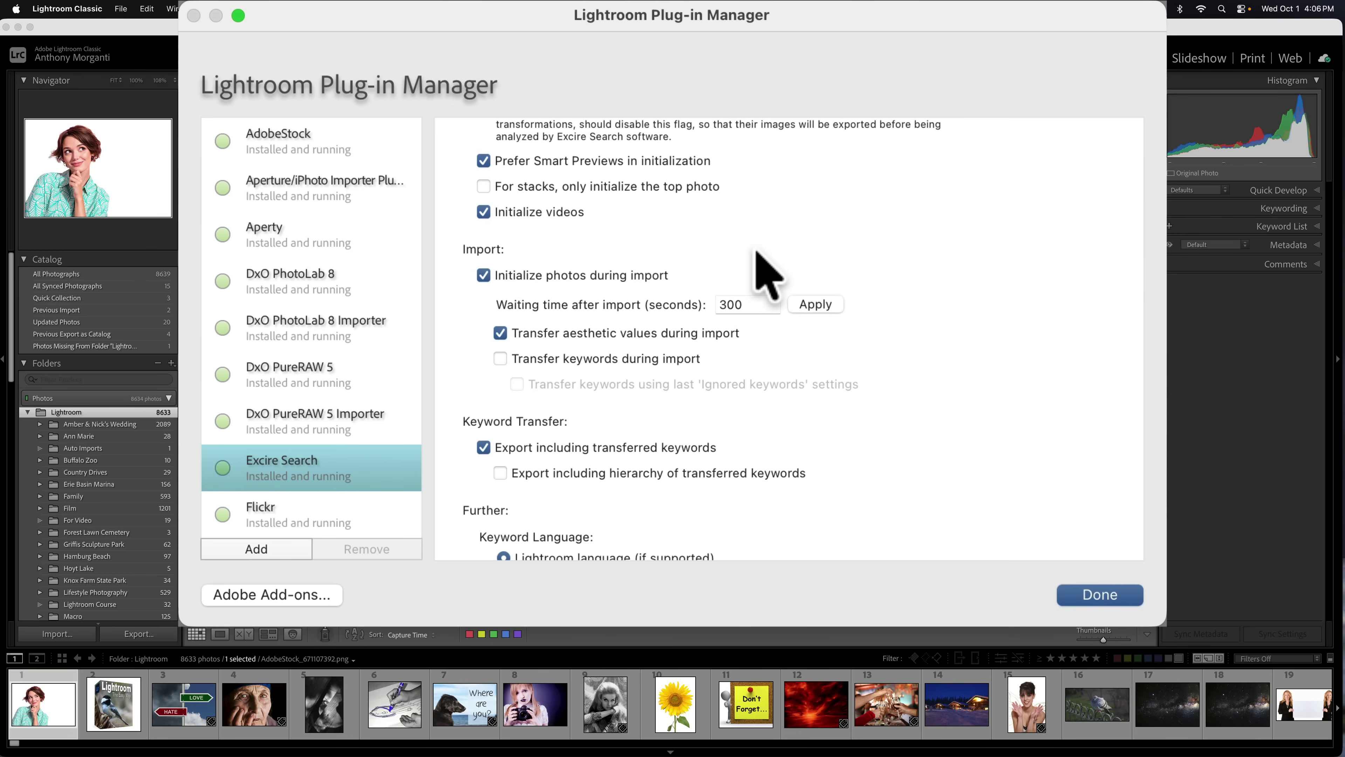
scroll(603, 361, "down", 5)
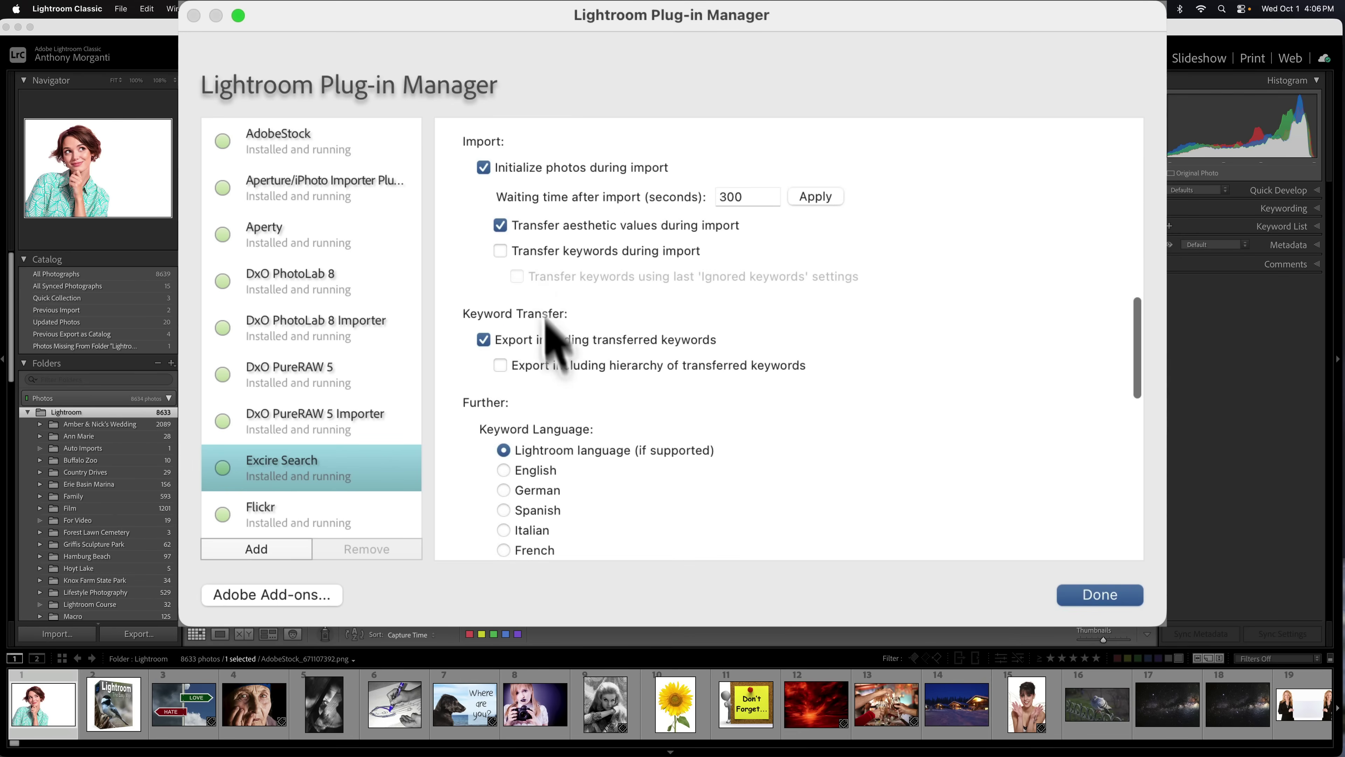
scroll(570, 480, "down", 3)
scroll(590, 371, "down", 15)
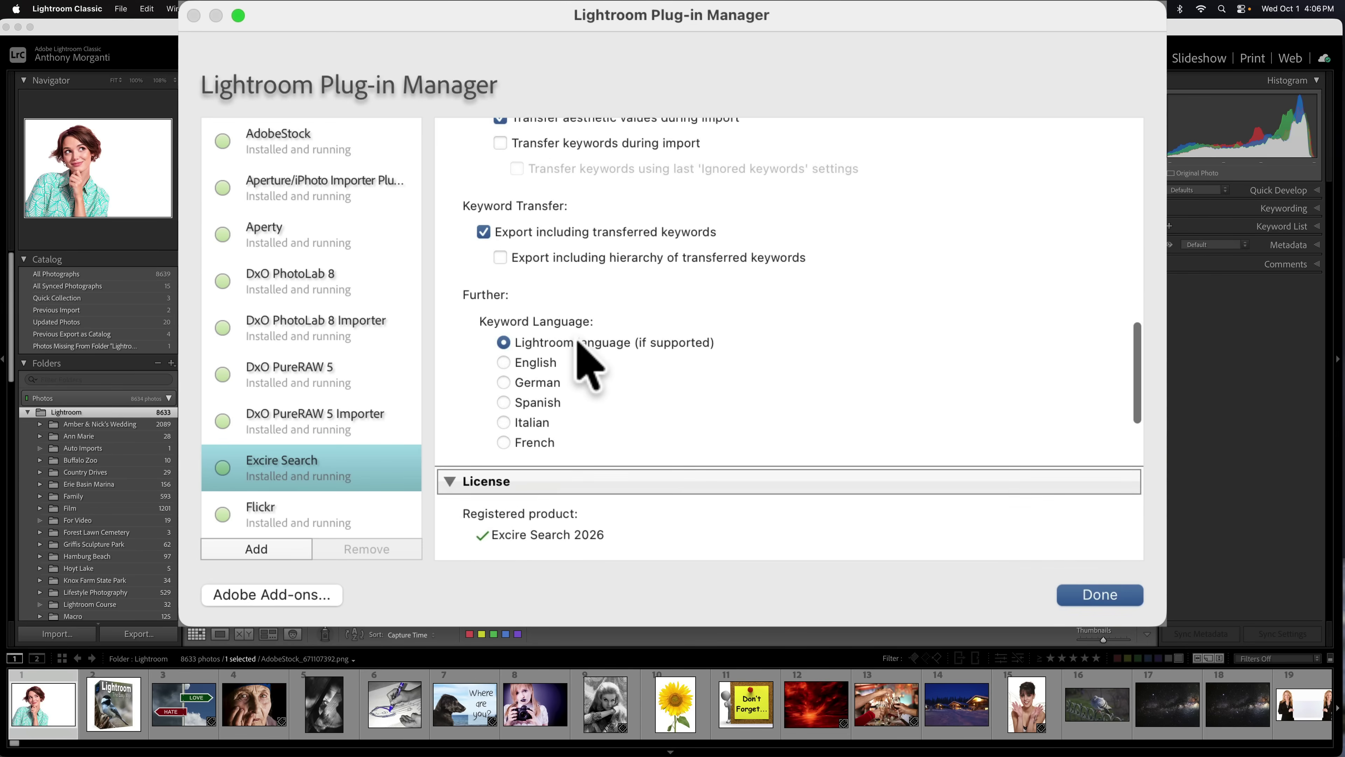
scroll(615, 306, "down", 7)
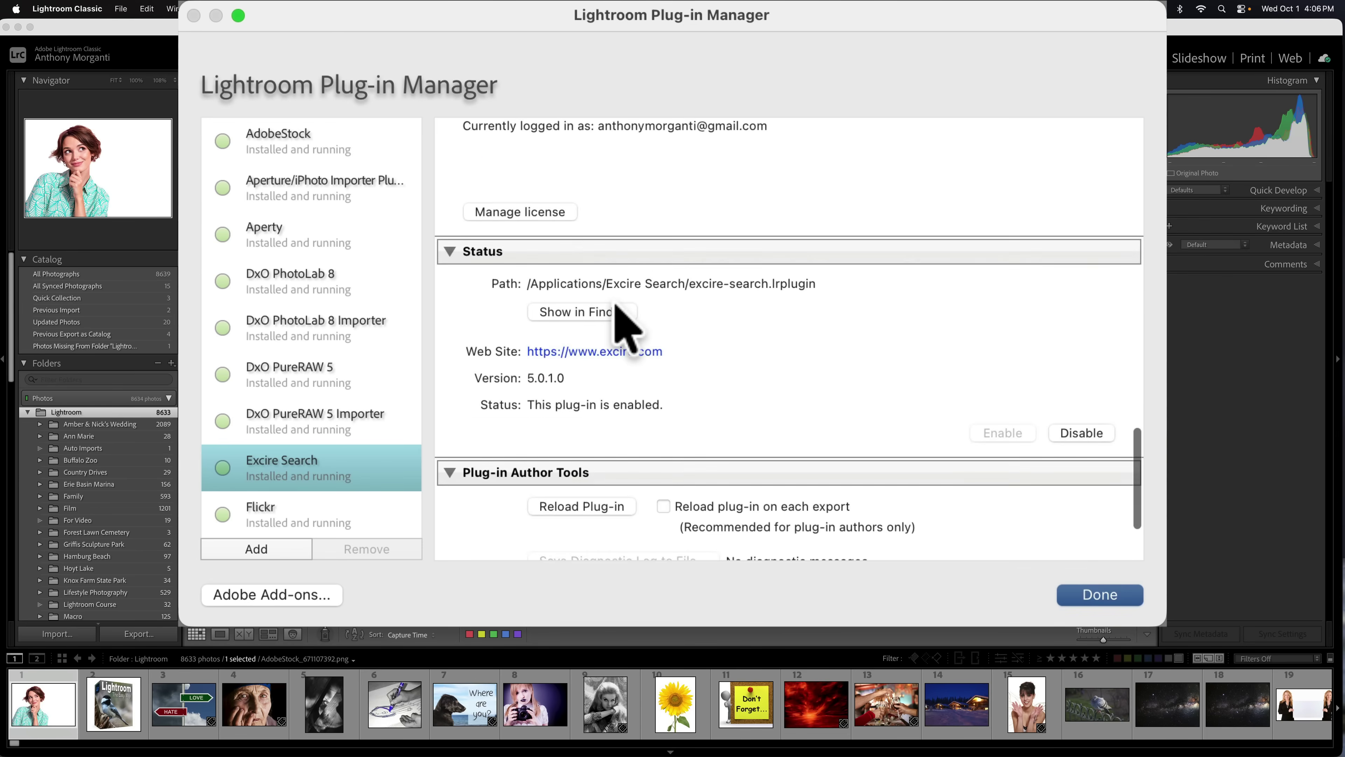
scroll(615, 312, "up", 20)
scroll(615, 312, "down", 20)
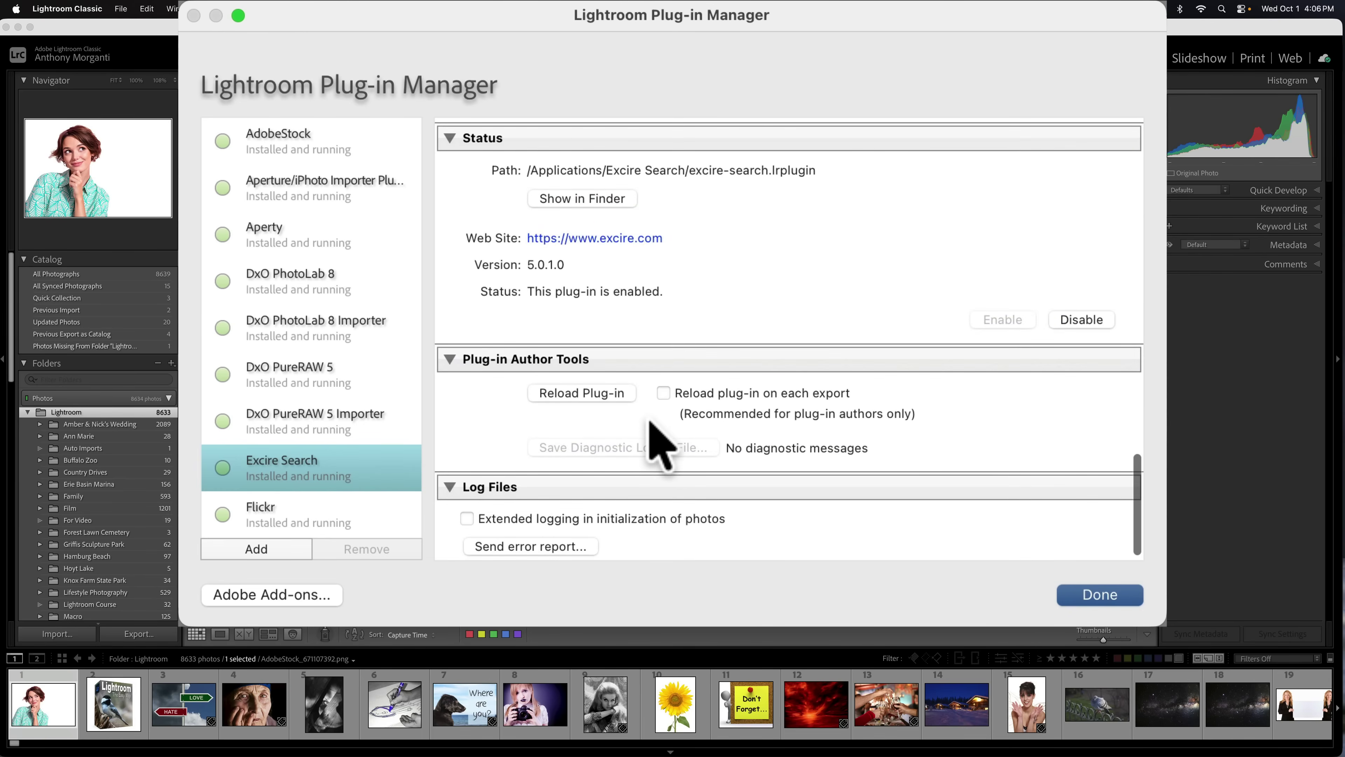
scroll(659, 444, "down", 10)
scroll(659, 444, "up", 15)
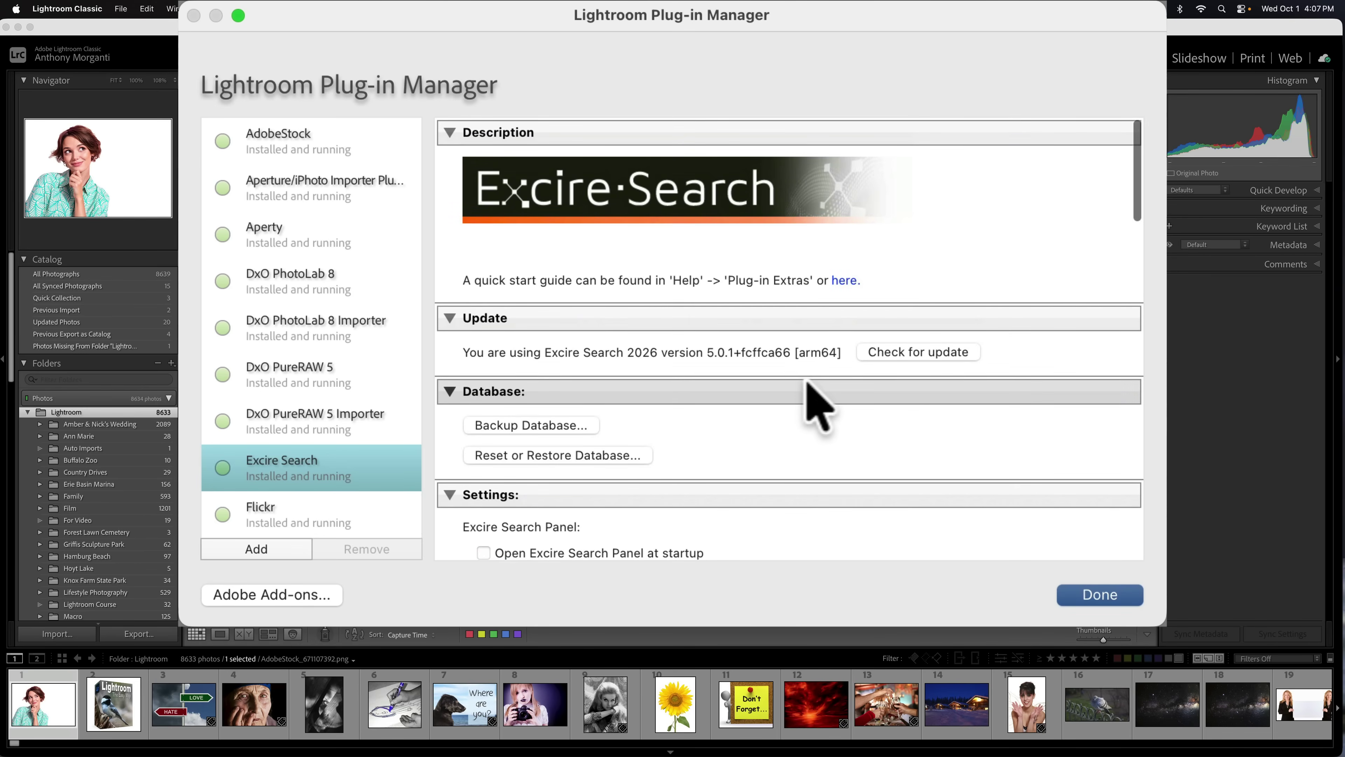
scroll(802, 400, "down", 10)
scroll(775, 377, "down", 15)
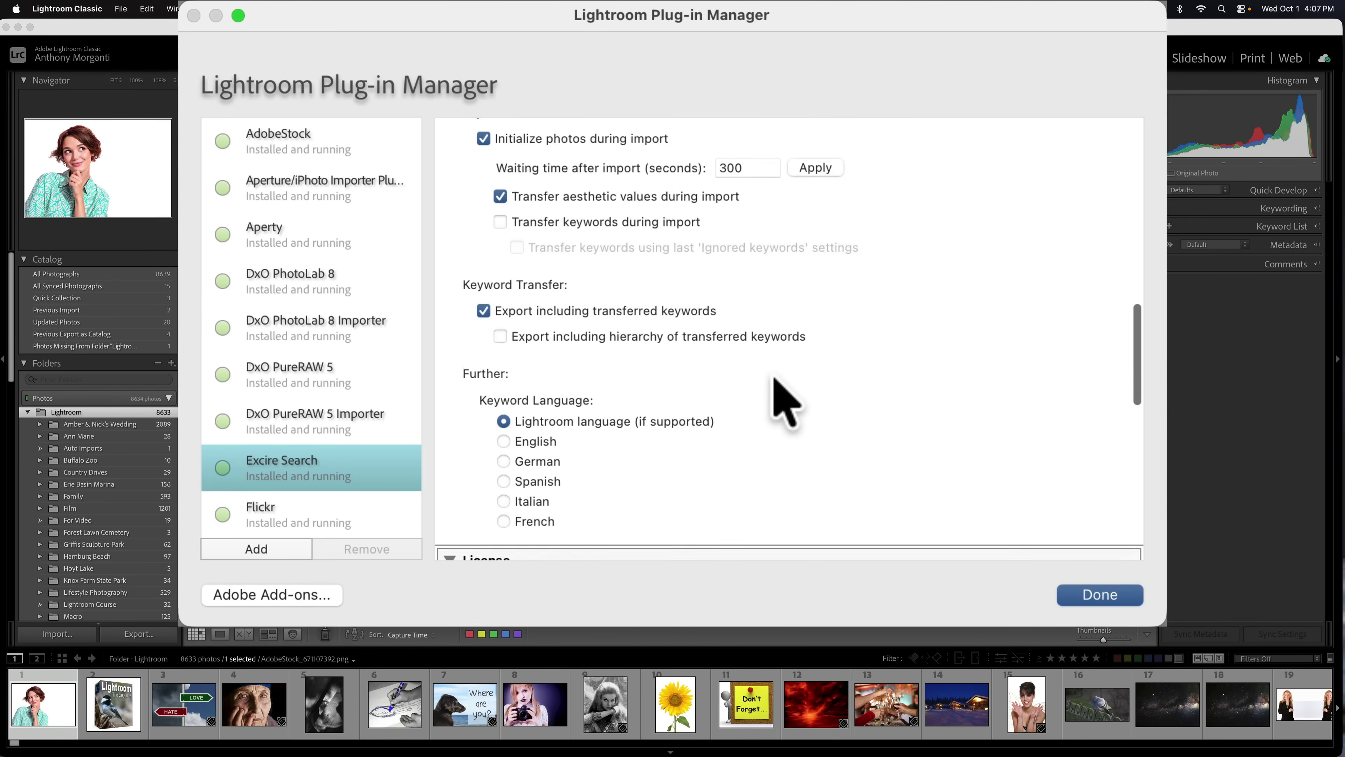
scroll(630, 354, "up", 10)
scroll(800, 376, "up", 3)
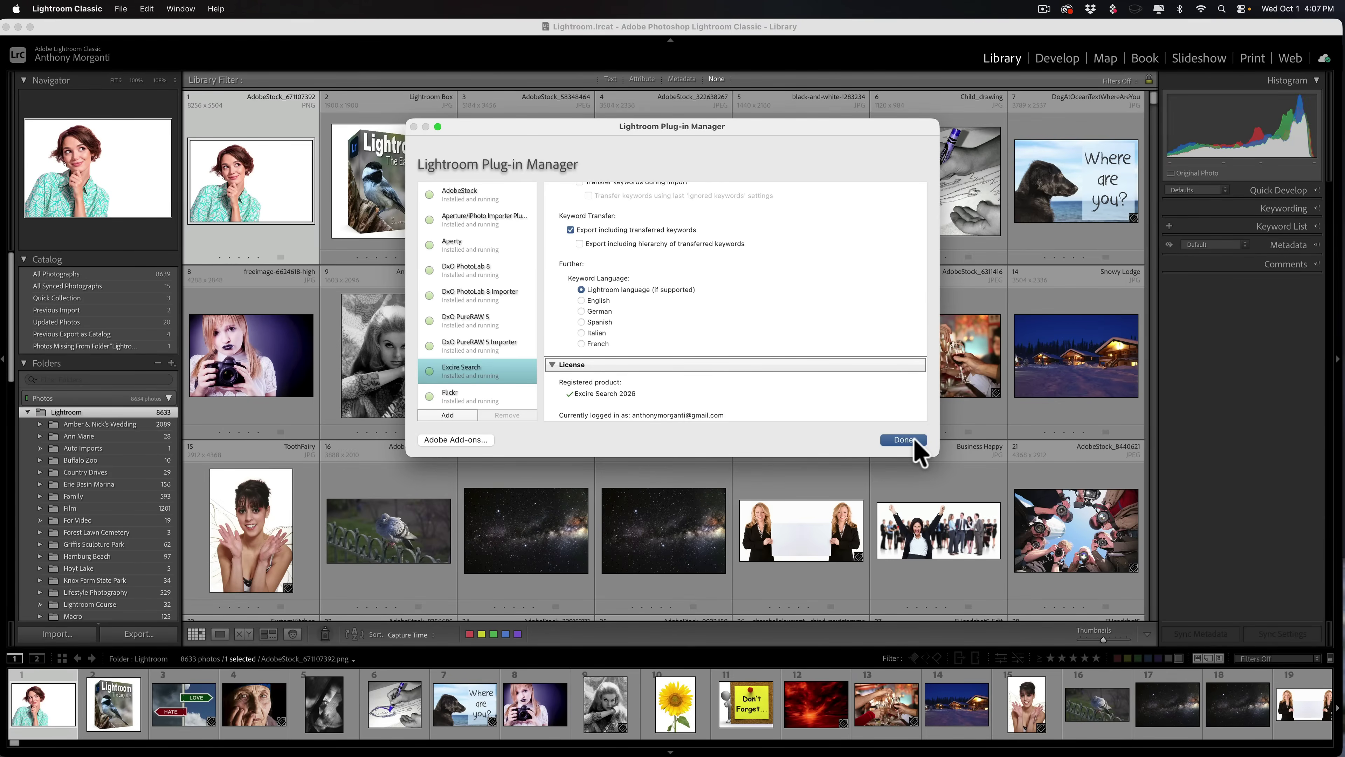
Close the Plug-in Manager and open Excire Search by Keyword from Library > Plug-in Extras
left_click(915, 443)
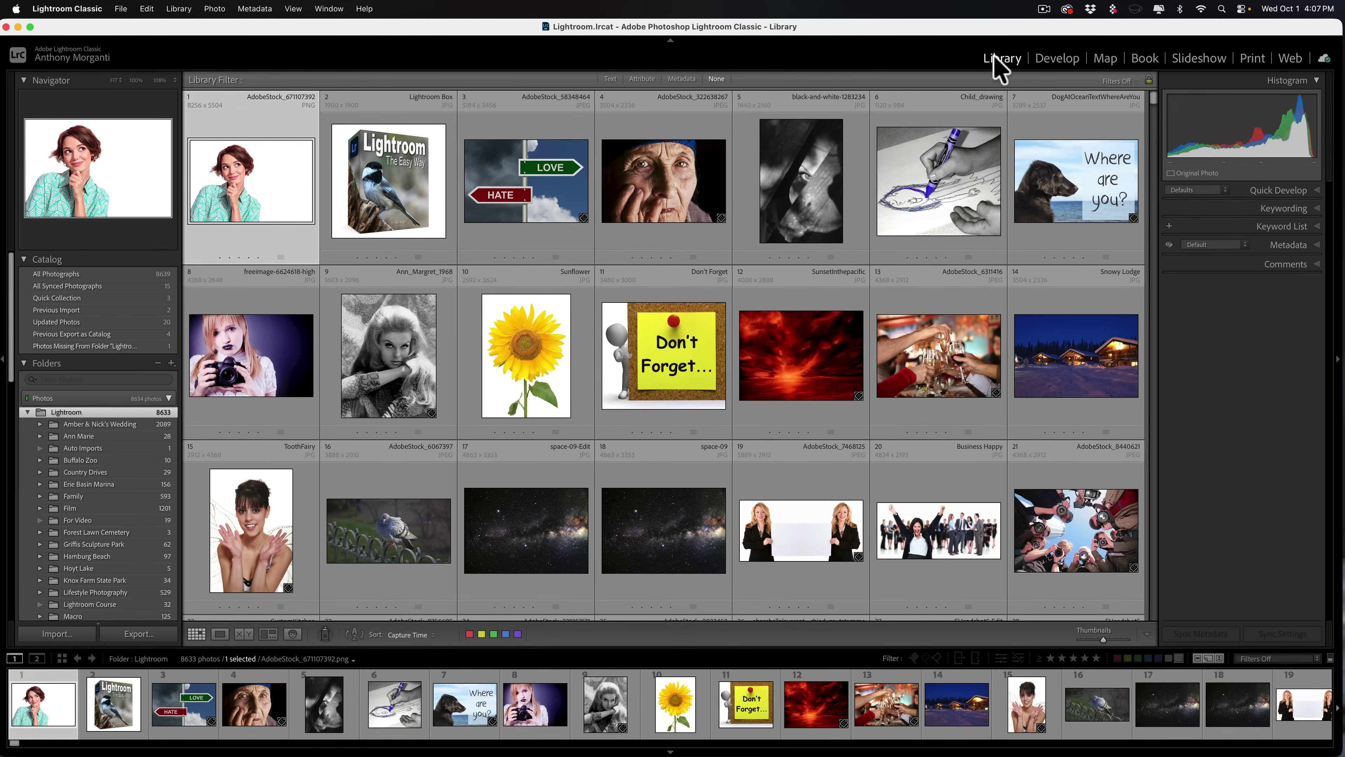
left_click(177, 8)
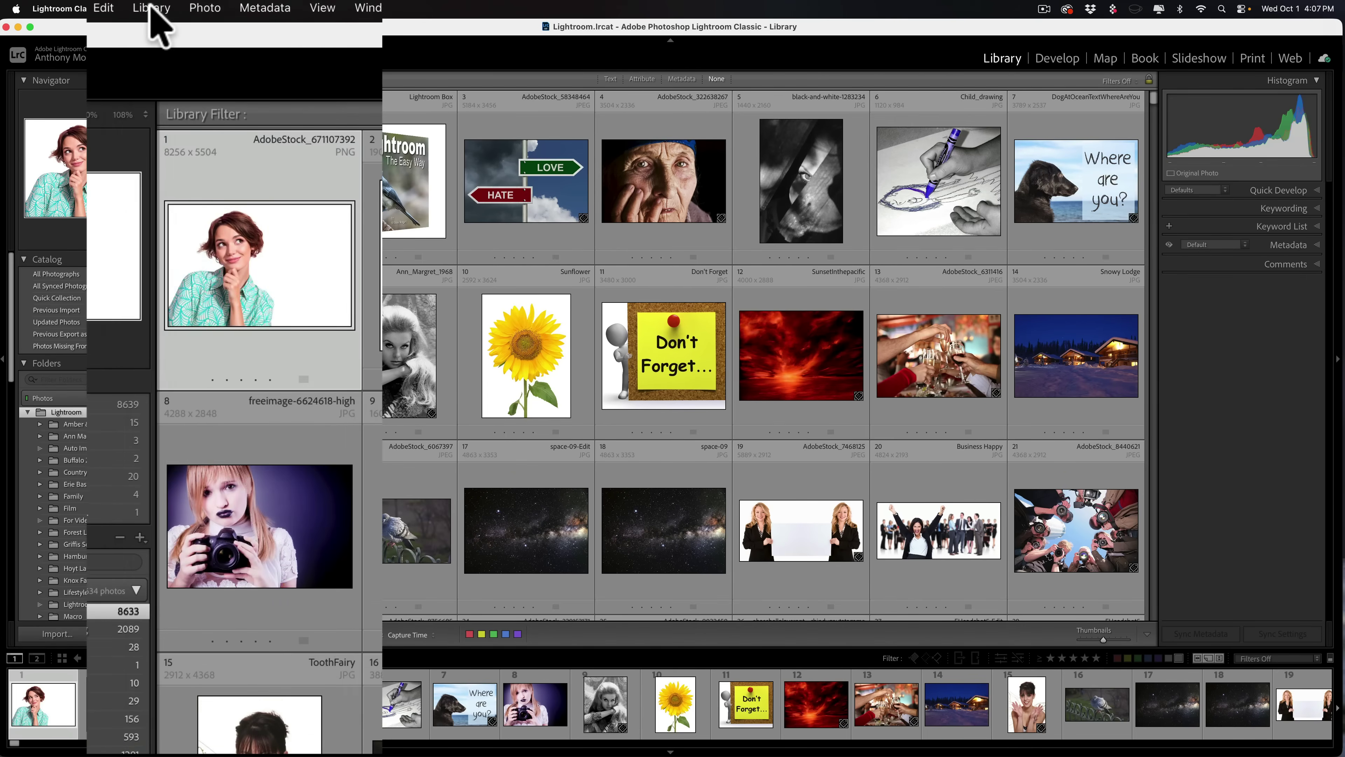
mouse_move(303, 724)
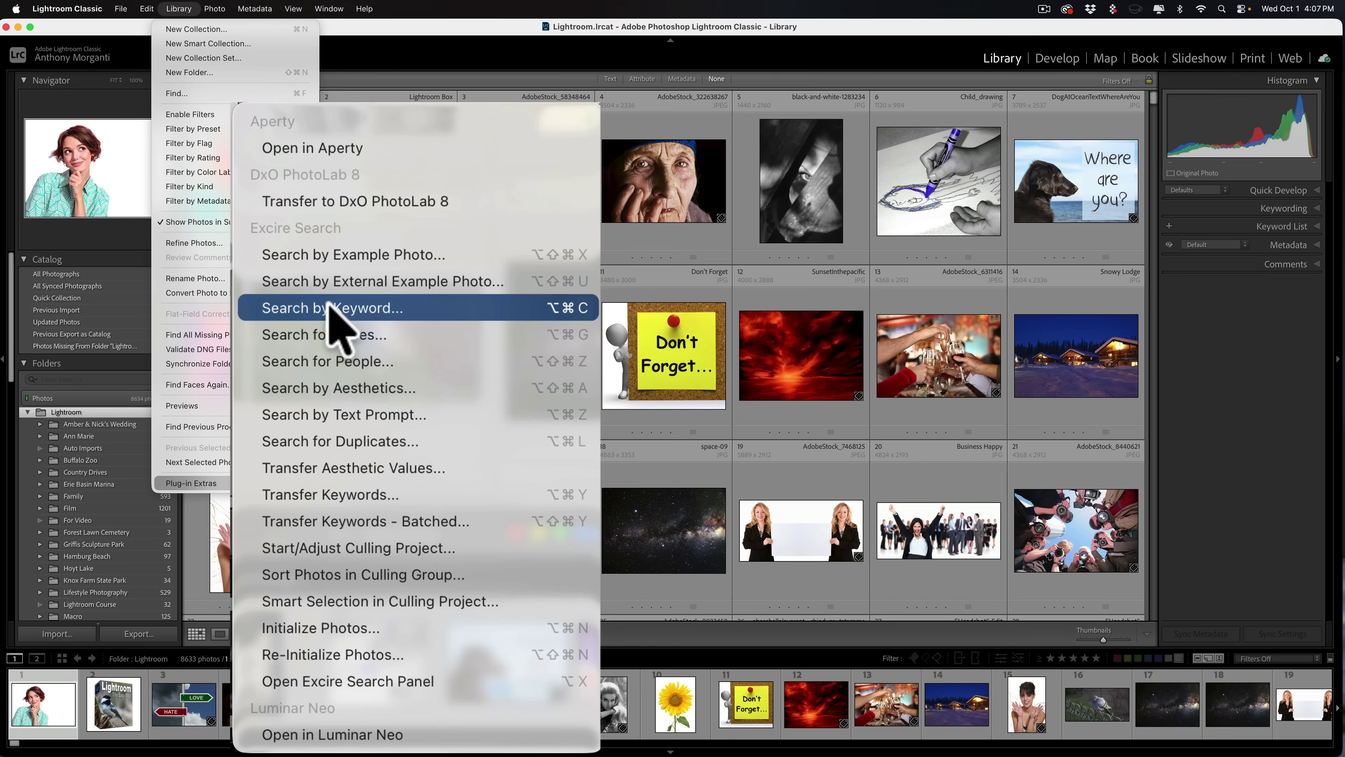
left_click(433, 304)
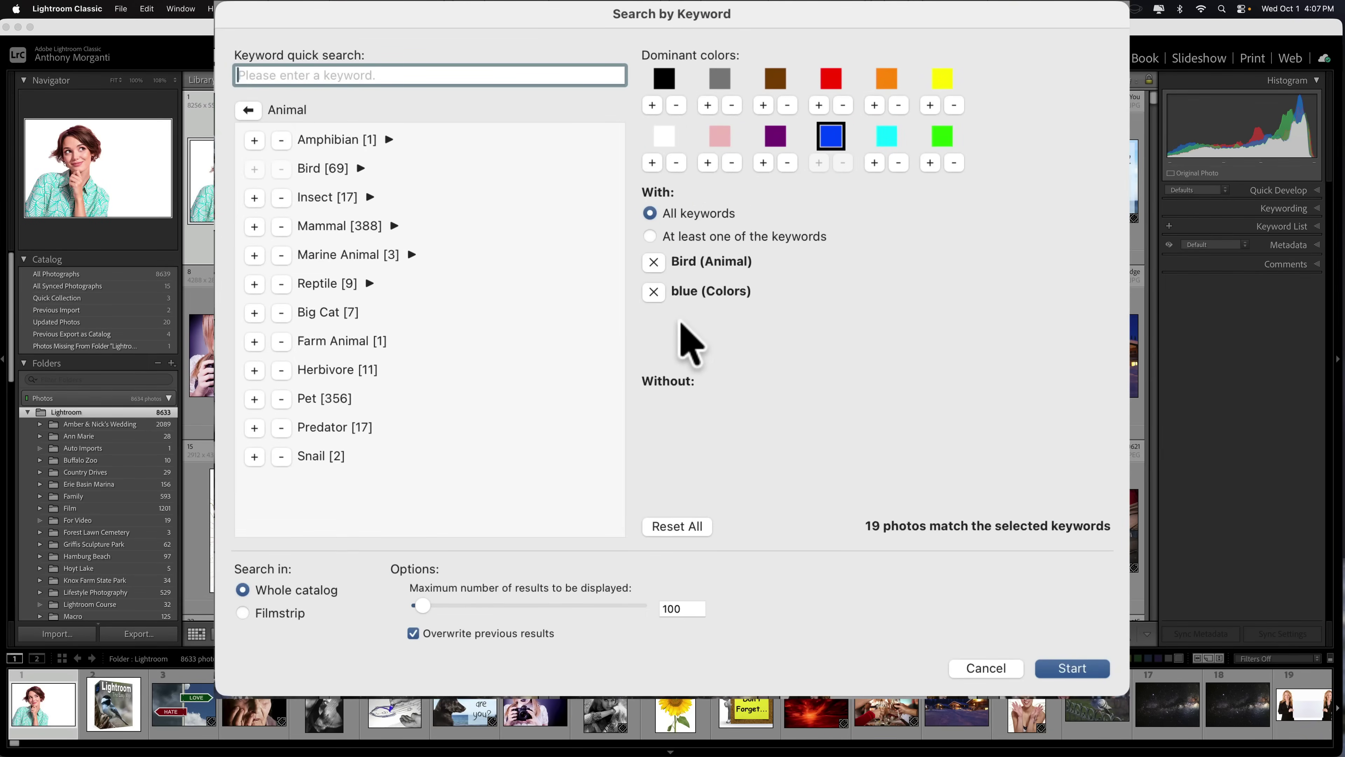
Reset the Bird and blue criteria and add Lighthouse as a required keyword via 'light'
left_click(681, 520)
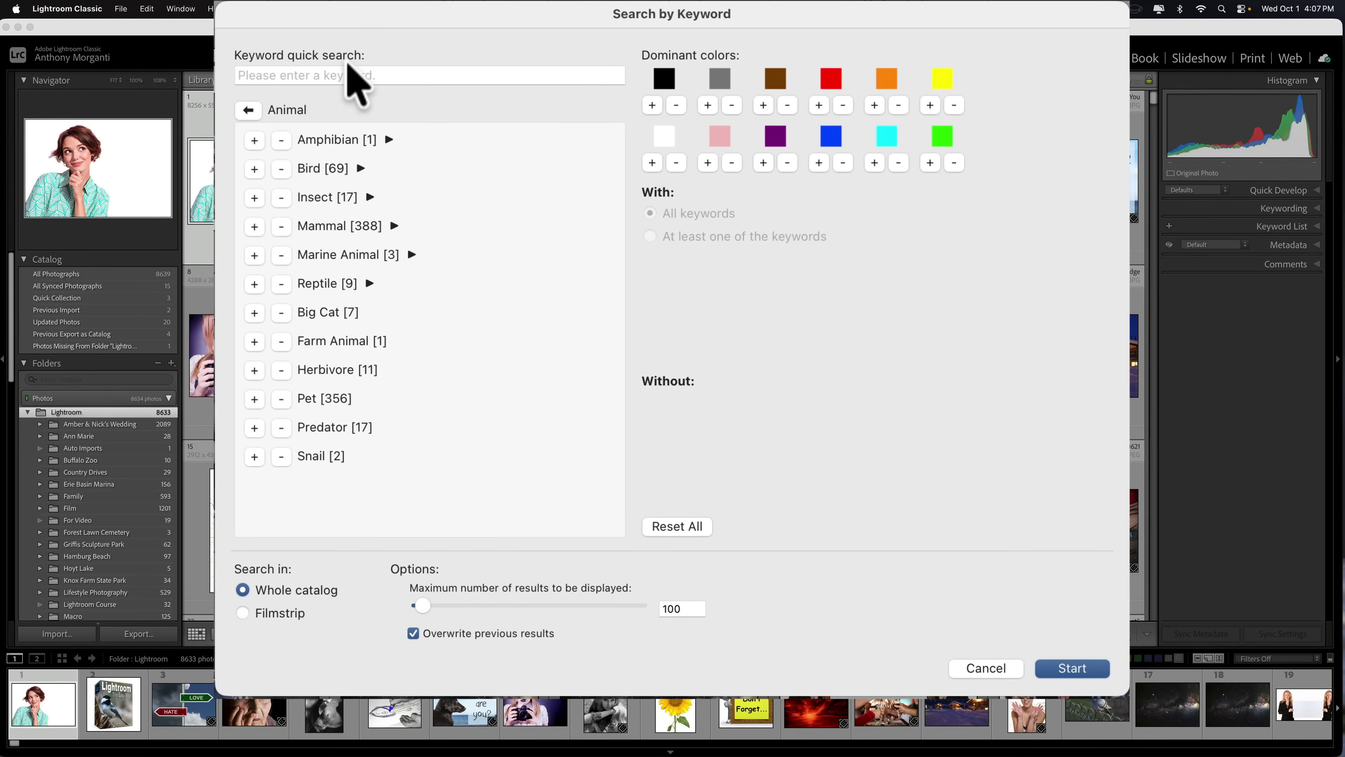
left_click(342, 75)
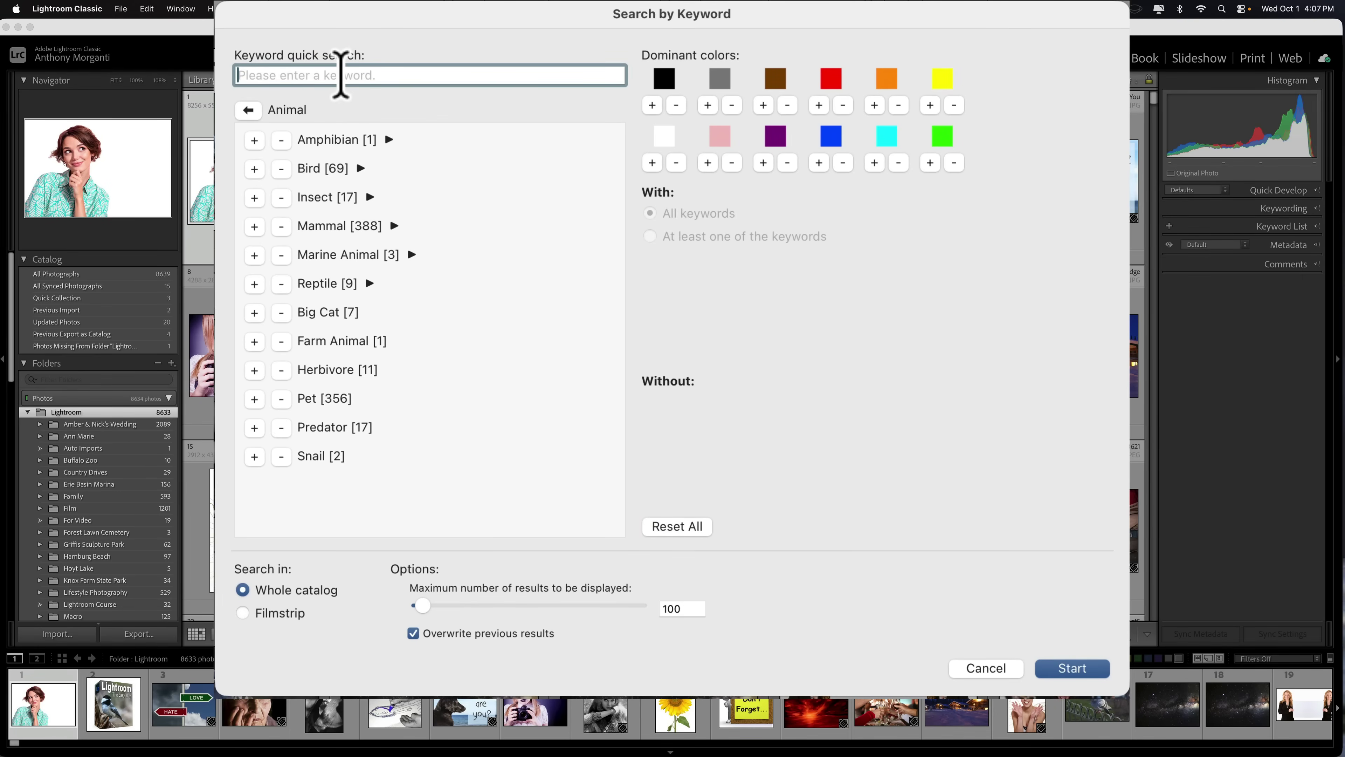
type("ligh")
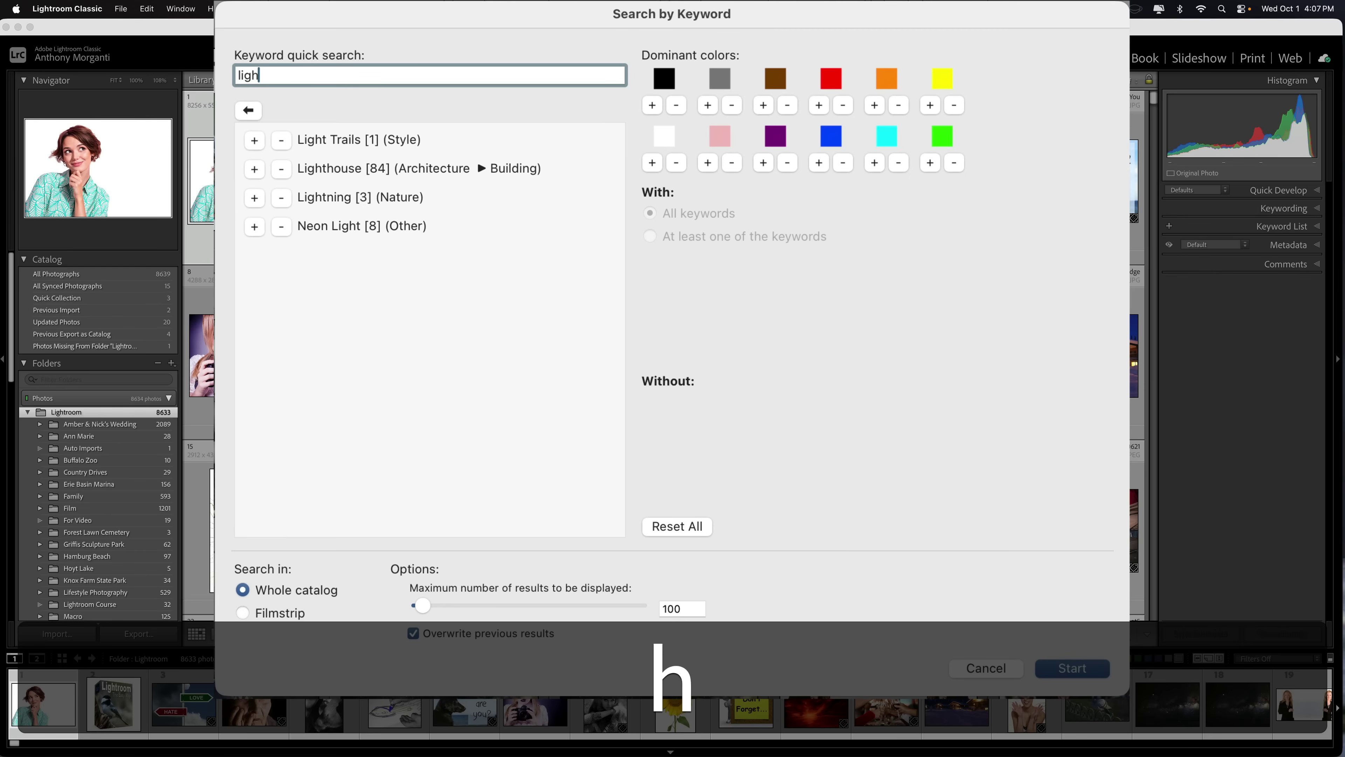
type("t")
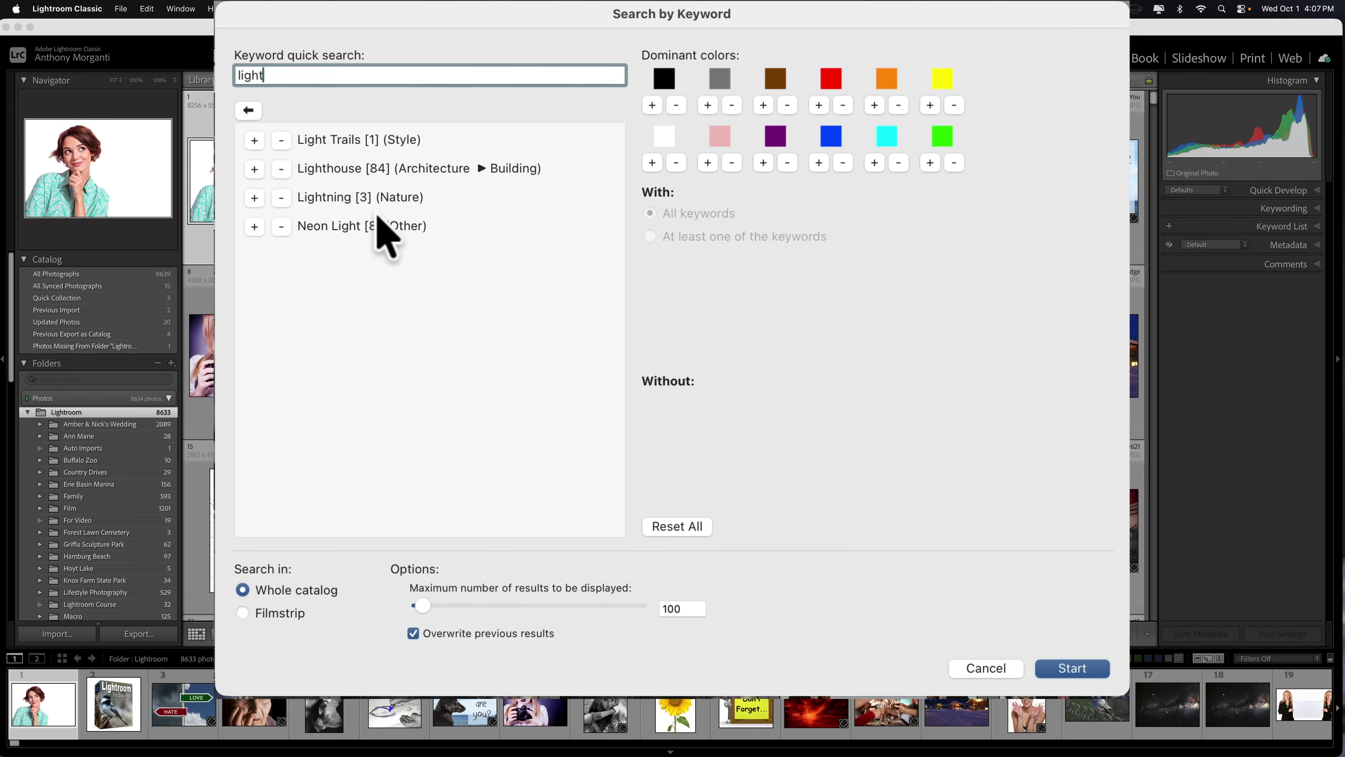
left_click(254, 169)
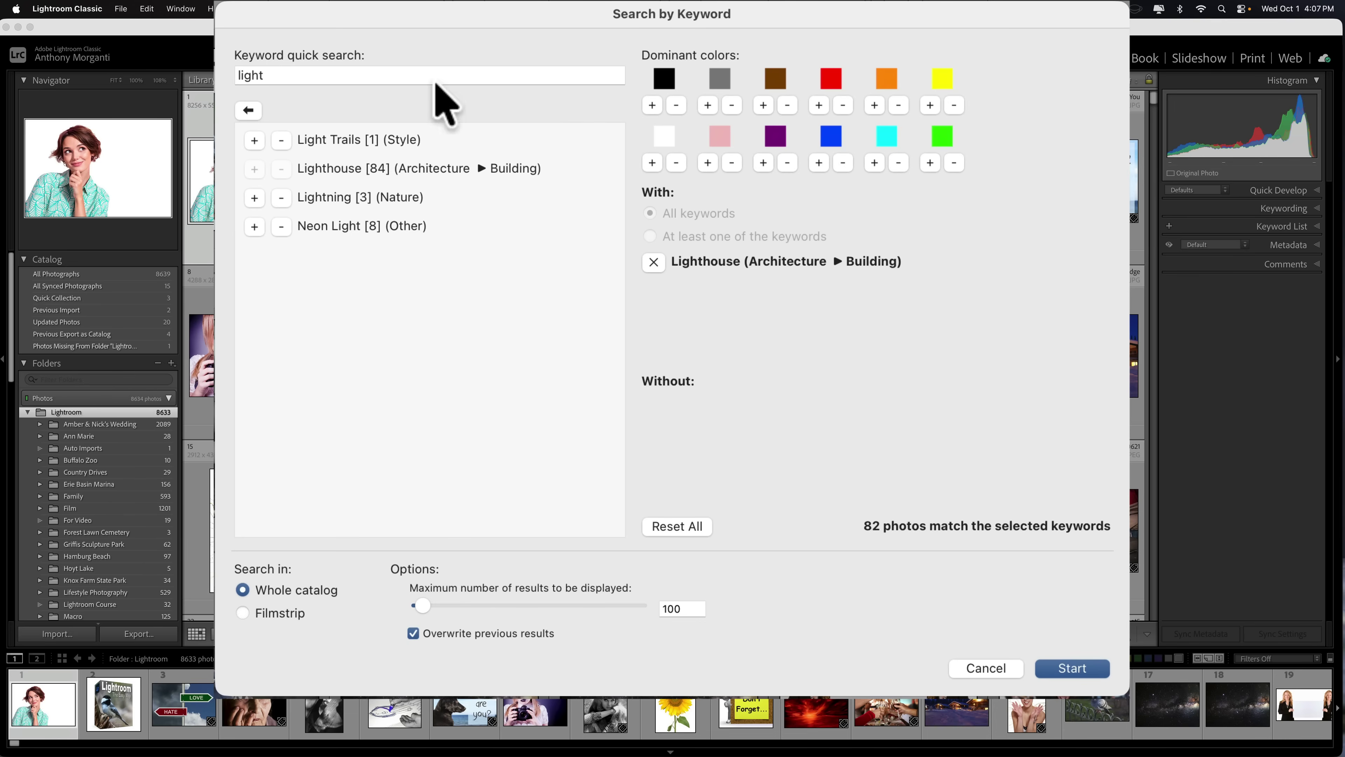
Try 'bir' in the keyword search and the blue colour swatch, then clear both
left_click_drag(369, 78, 232, 74)
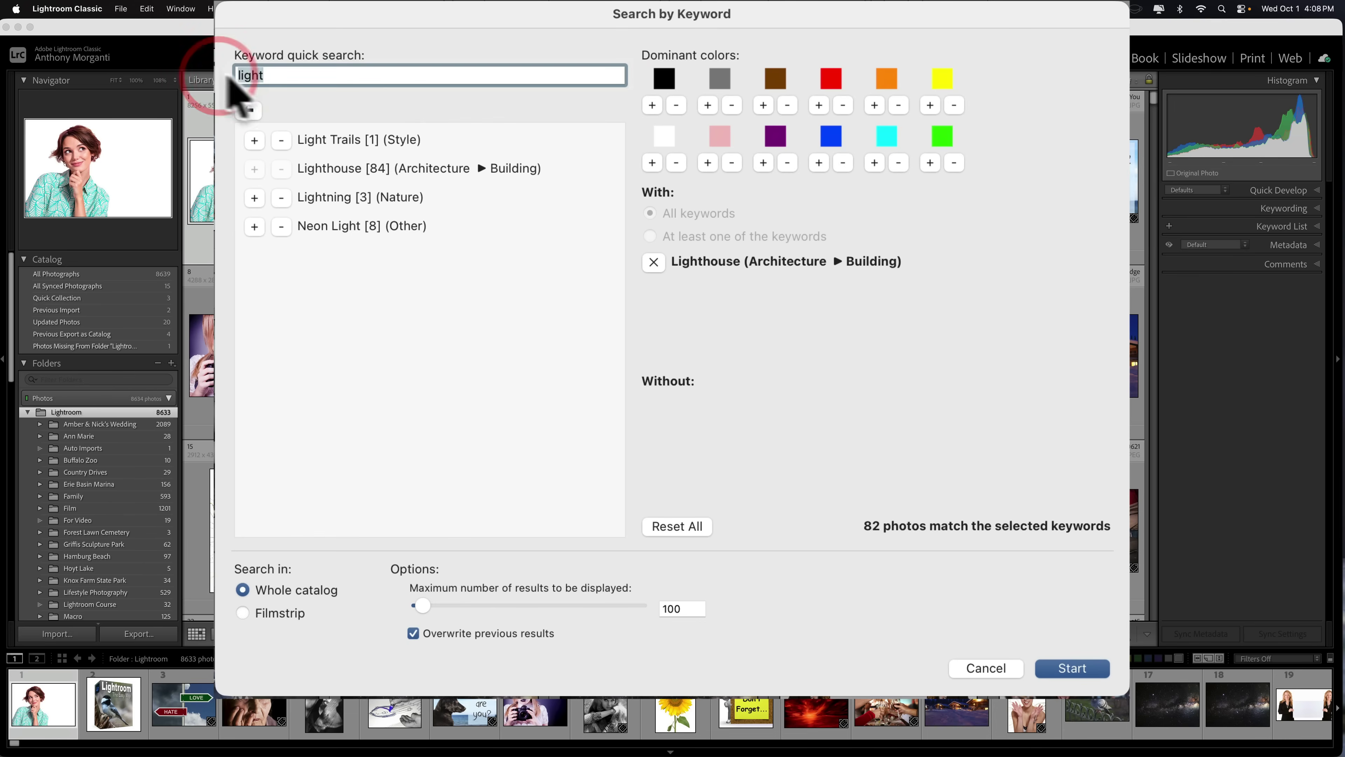
type("bir")
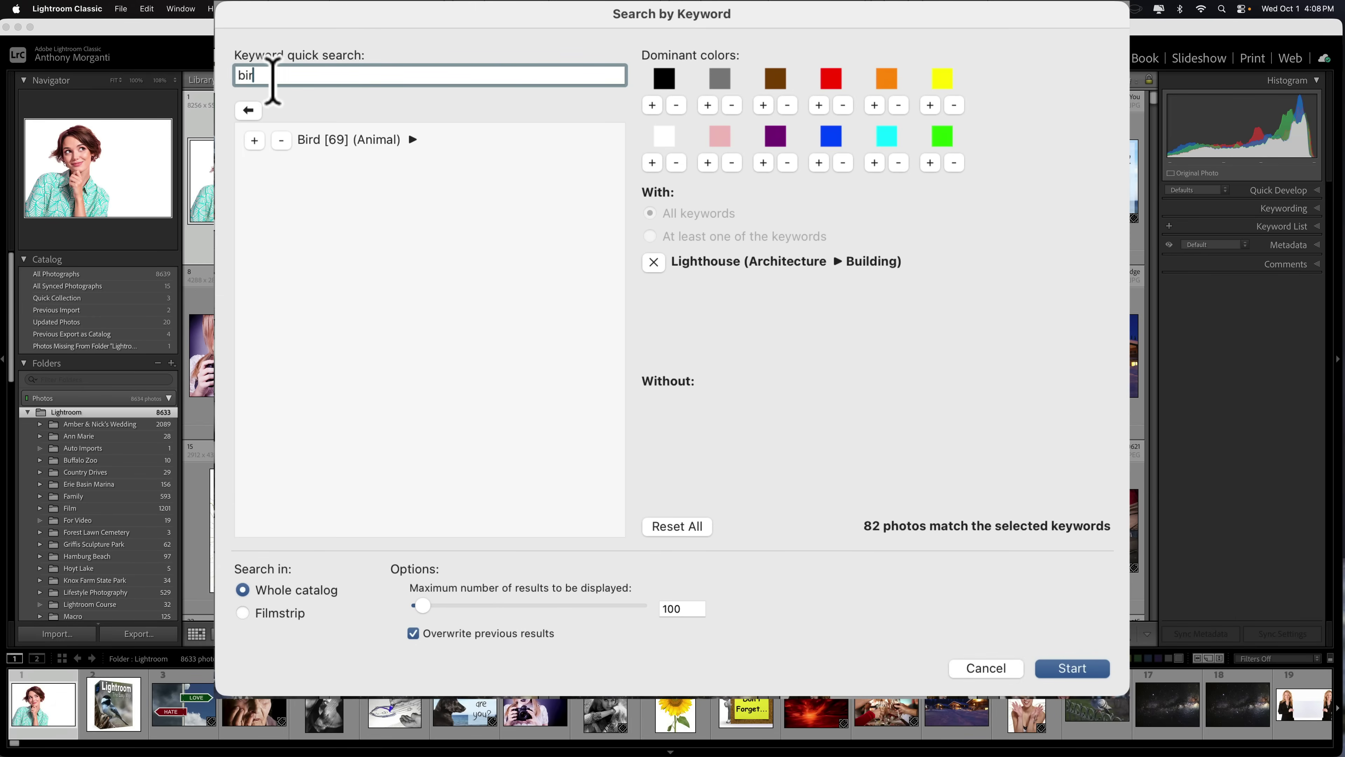
left_click_drag(270, 76, 237, 75)
key("BackSpace")
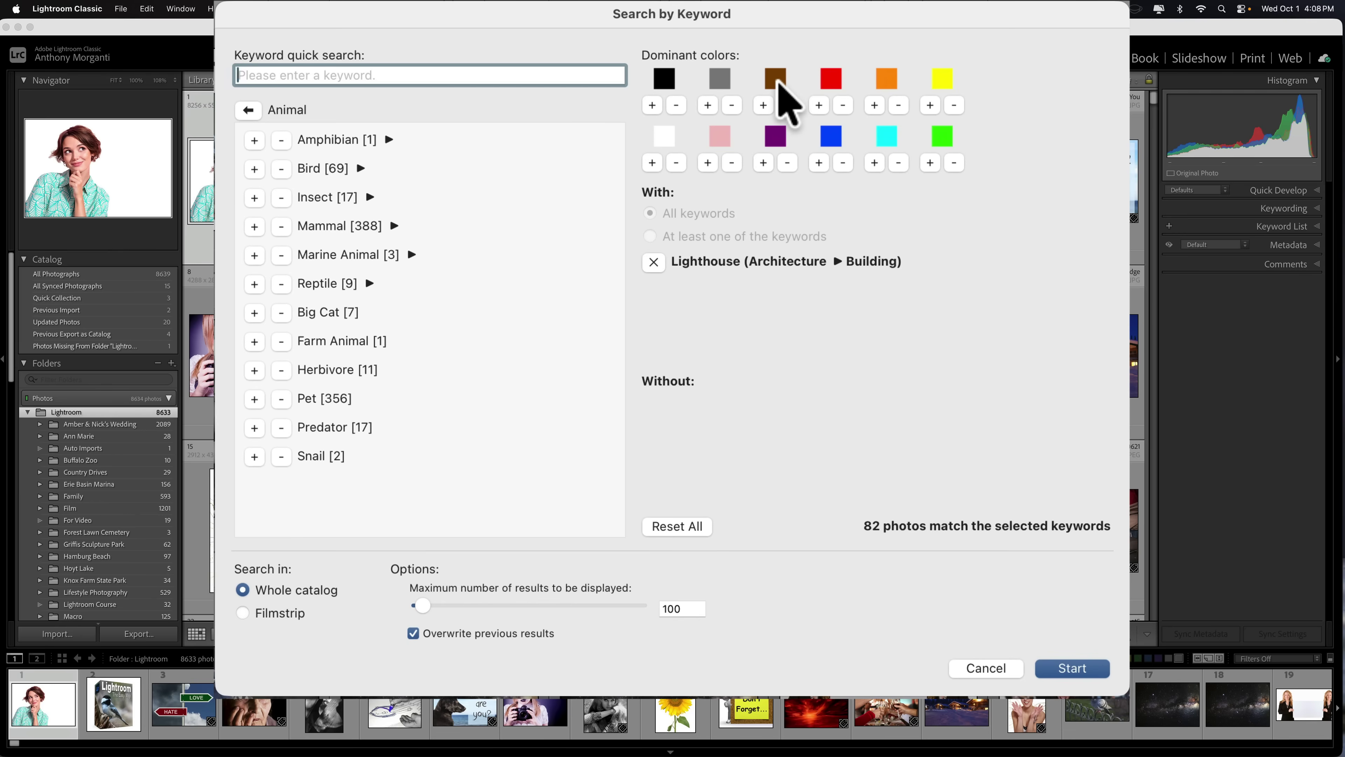
left_click(819, 162)
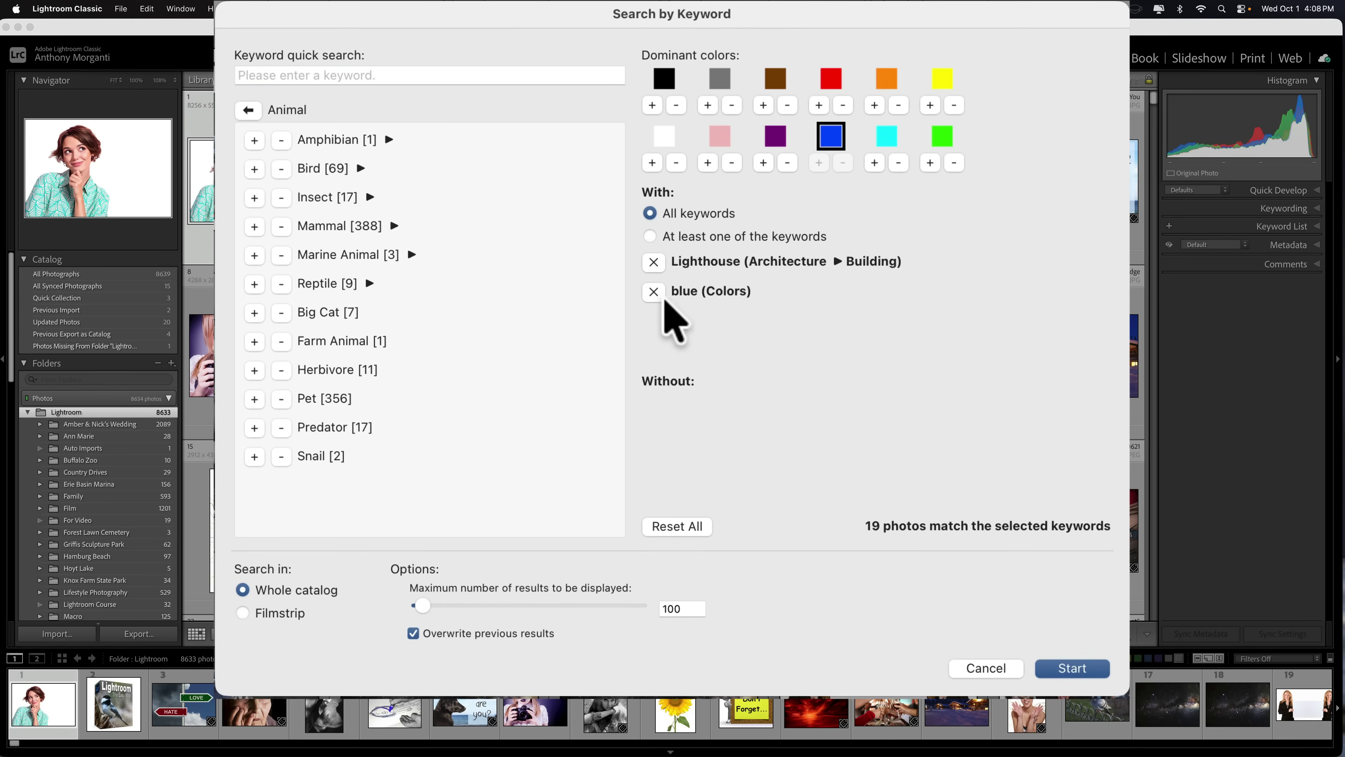
left_click(653, 291)
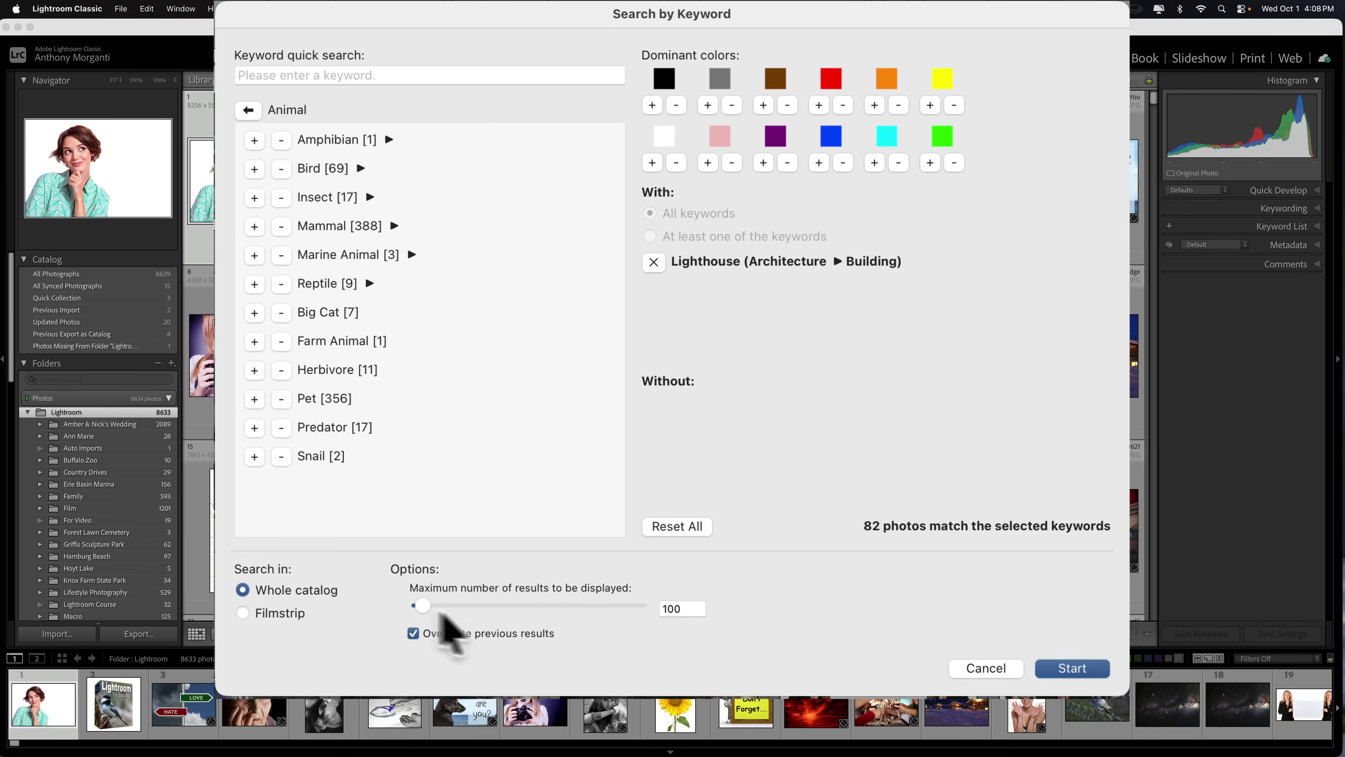
Start the lighthouse search, scroll the 82 results and enlarge photo 80
left_click(1072, 667)
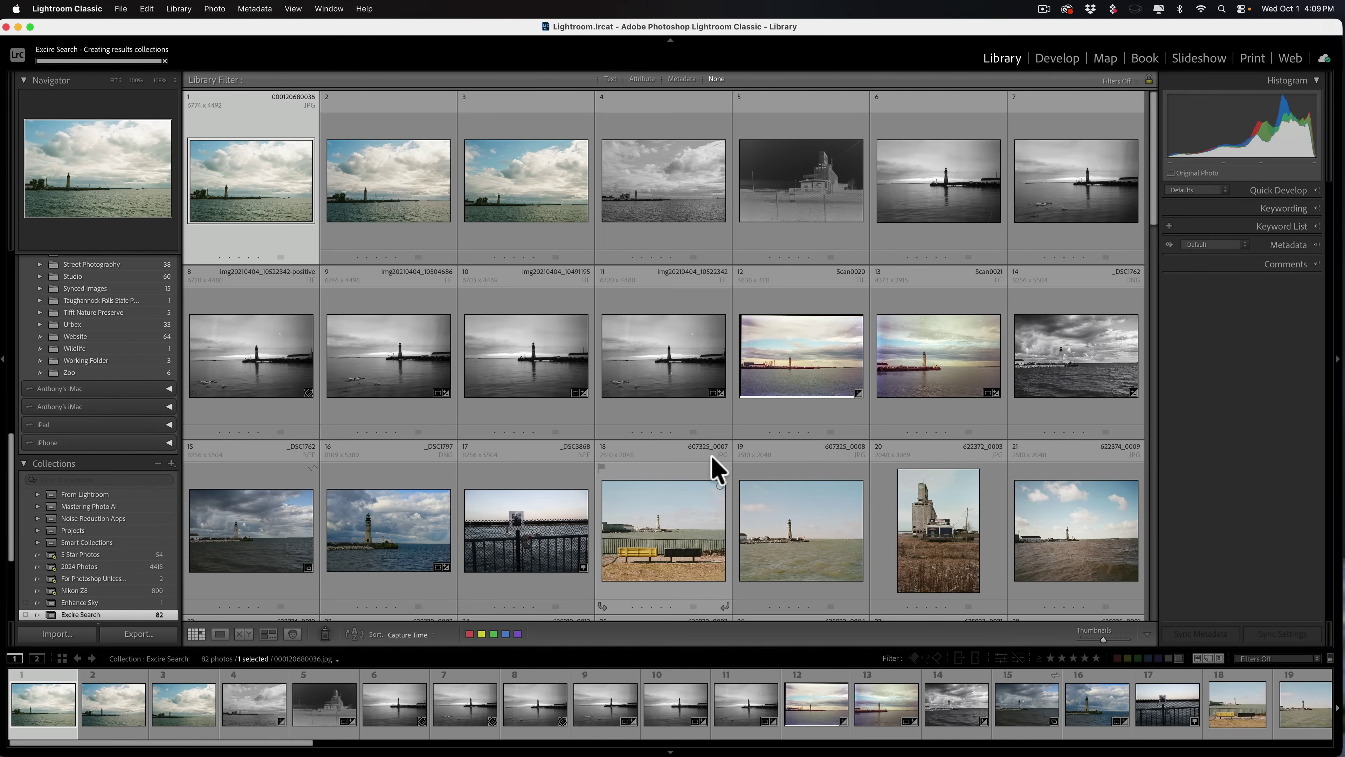
scroll(458, 354, "down", 3)
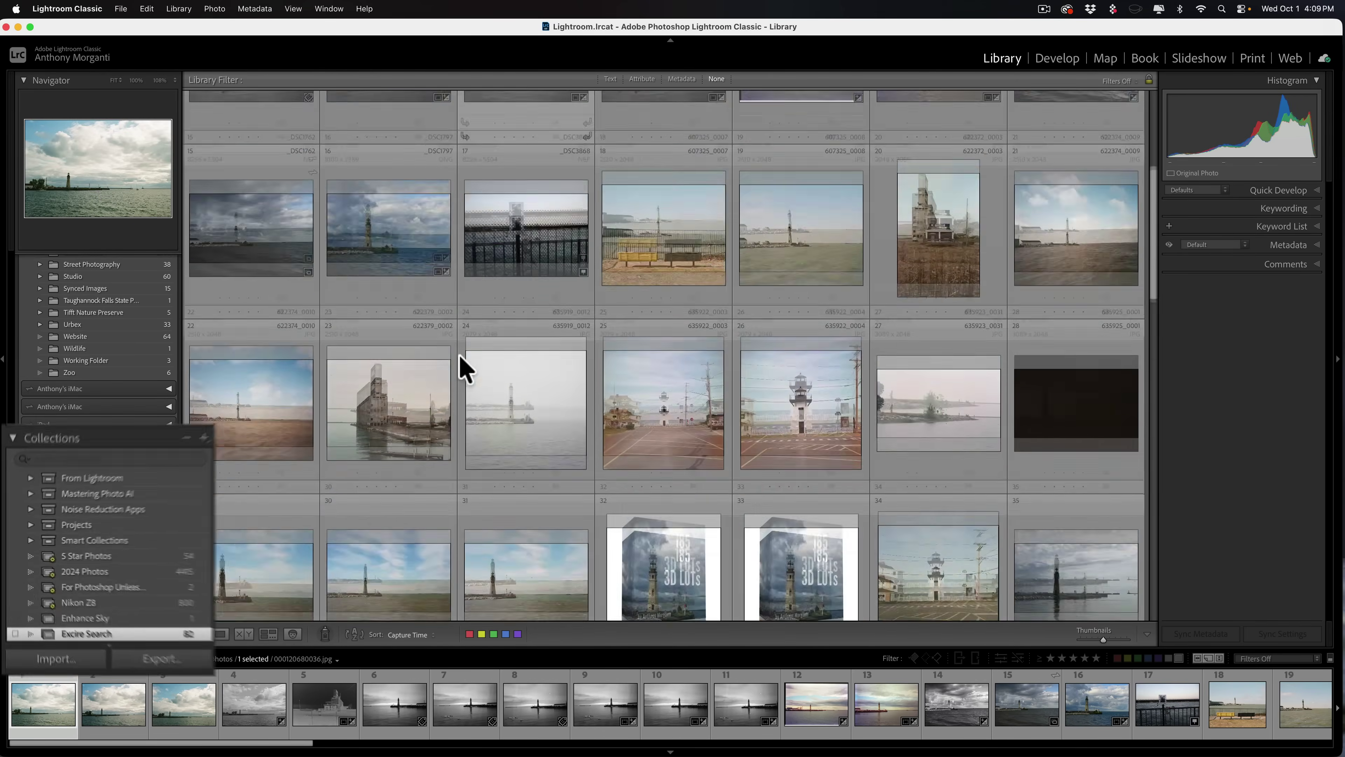
scroll(459, 361, "down", 5)
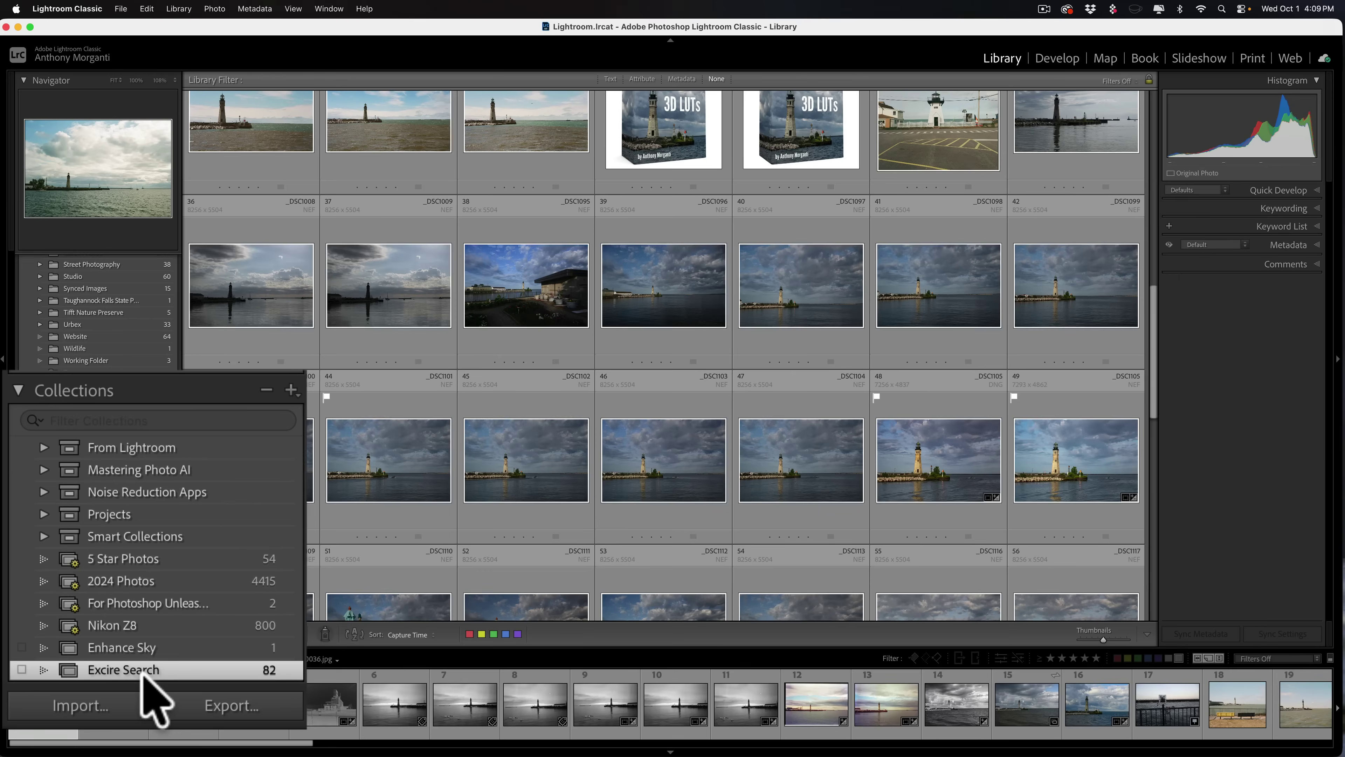
scroll(696, 447, "down", 3)
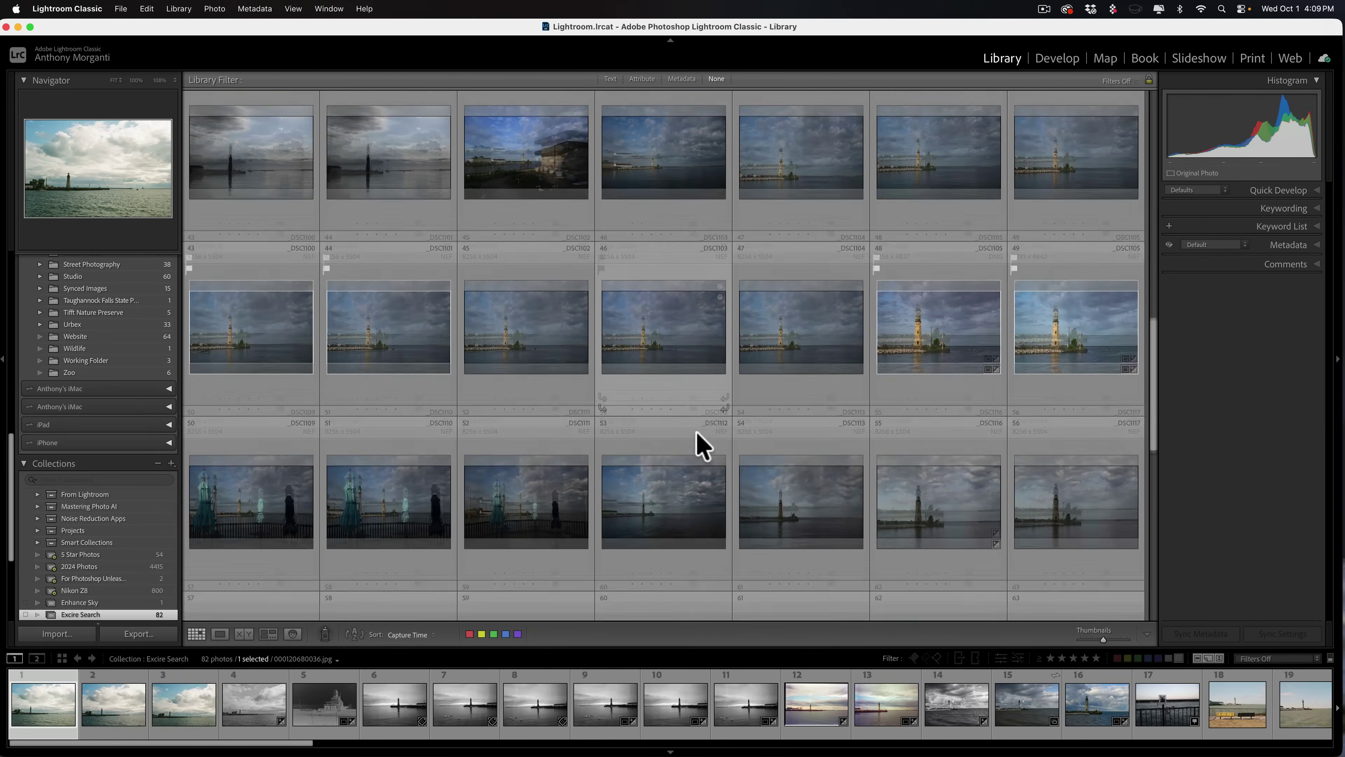
scroll(697, 432, "down", 5)
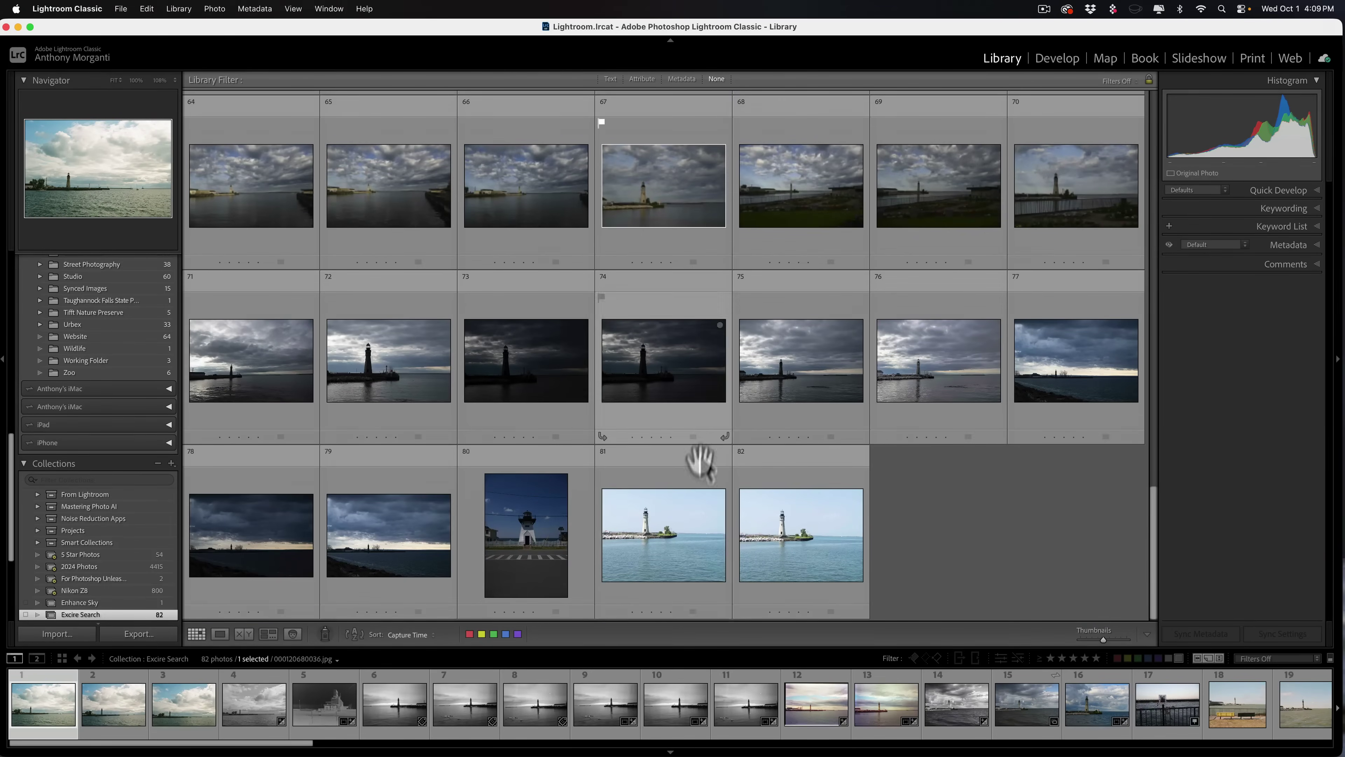
double_click(519, 512)
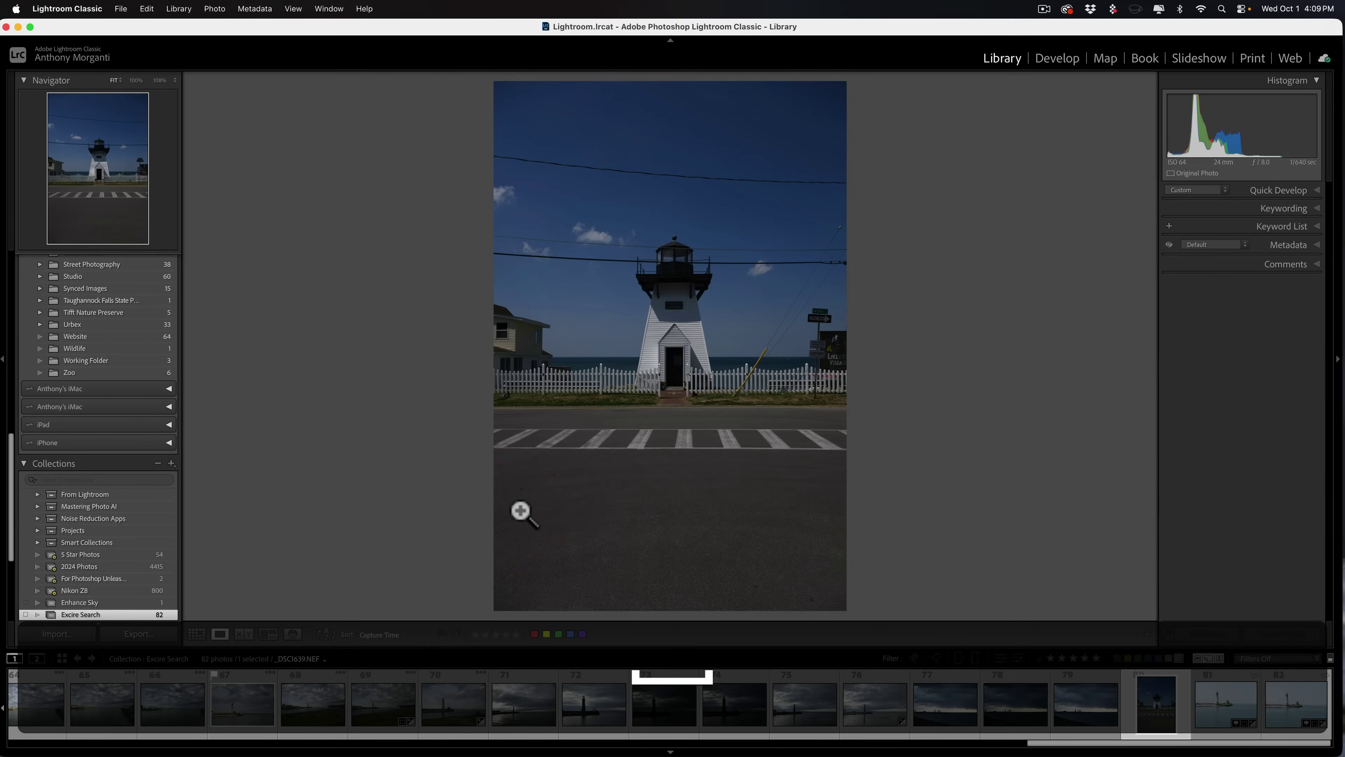
key("g")
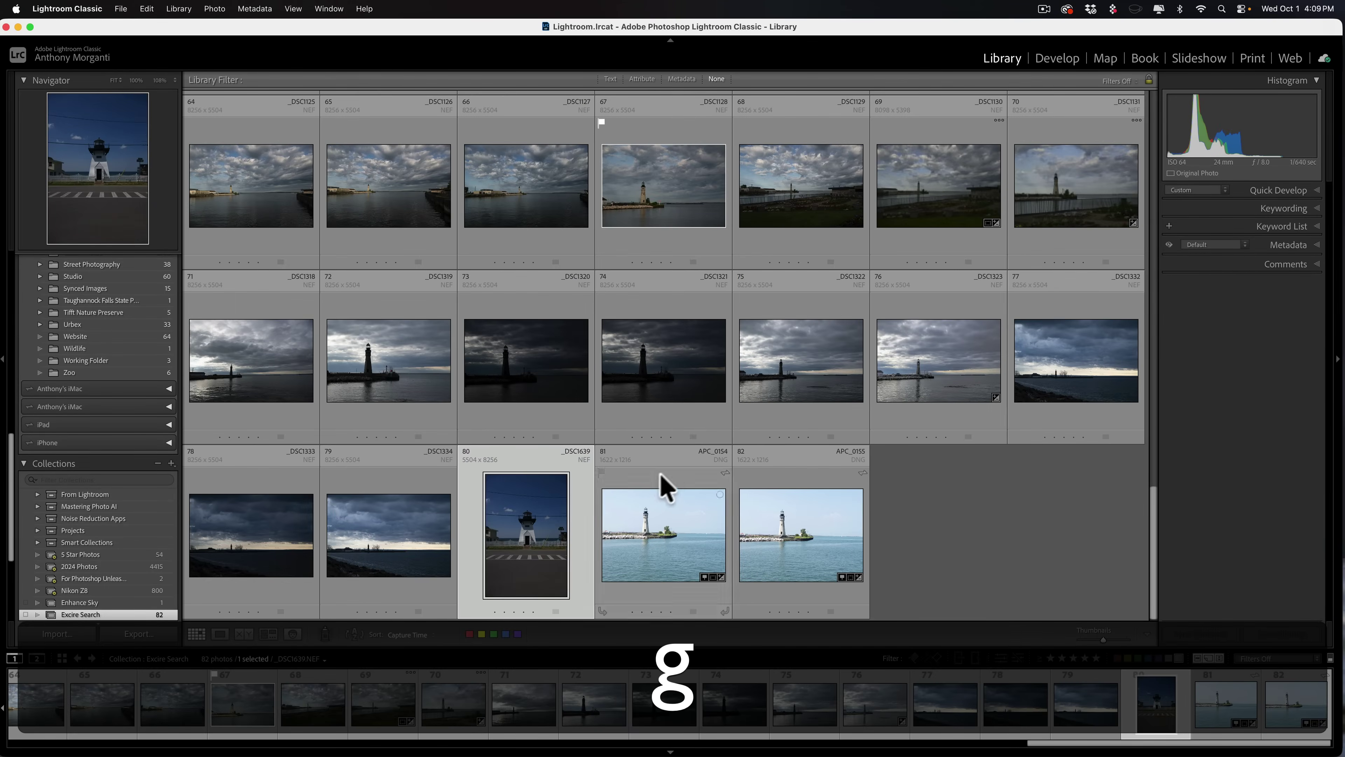
Inspect photo 46 and the LUT Box image (photo 32) in Loupe, returning to Grid
scroll(673, 472, "up", 10)
left_click(676, 475)
key("e")
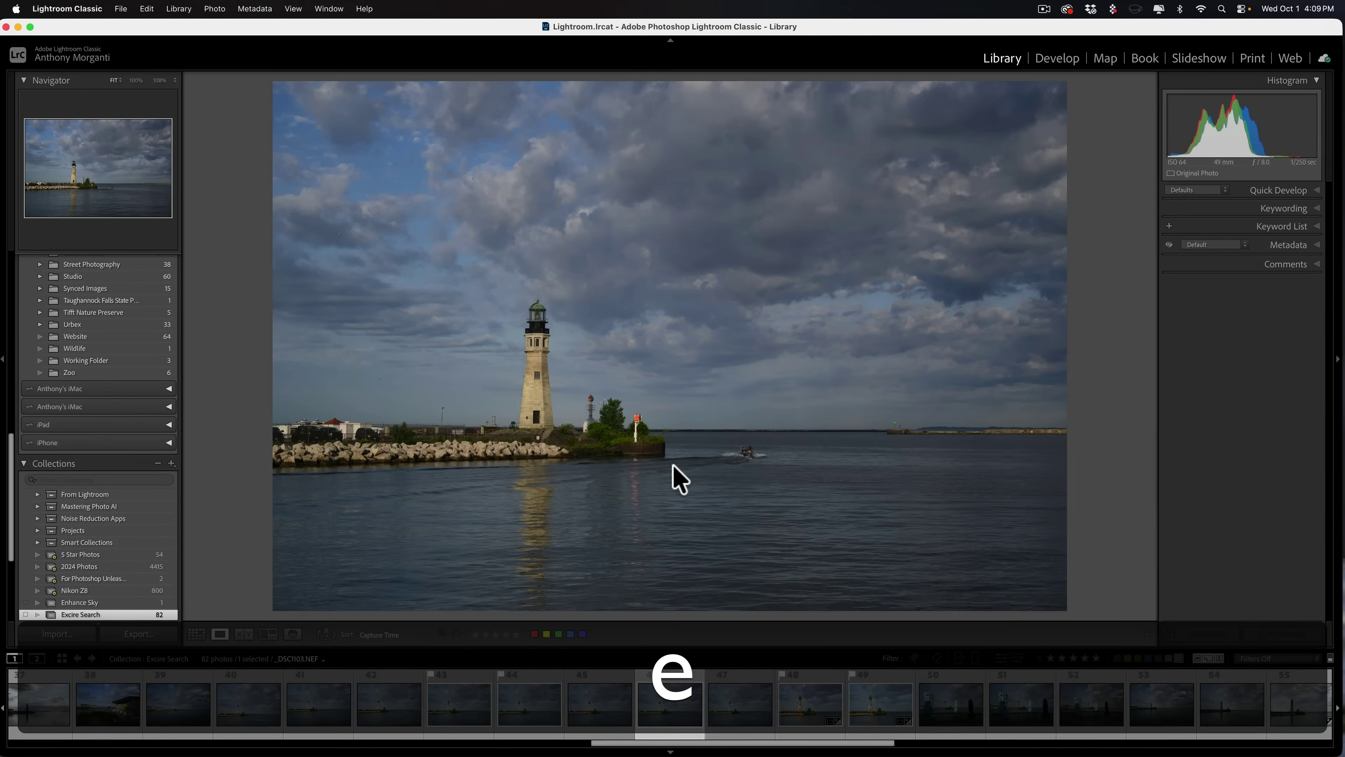
key("g")
scroll(677, 477, "up", 5)
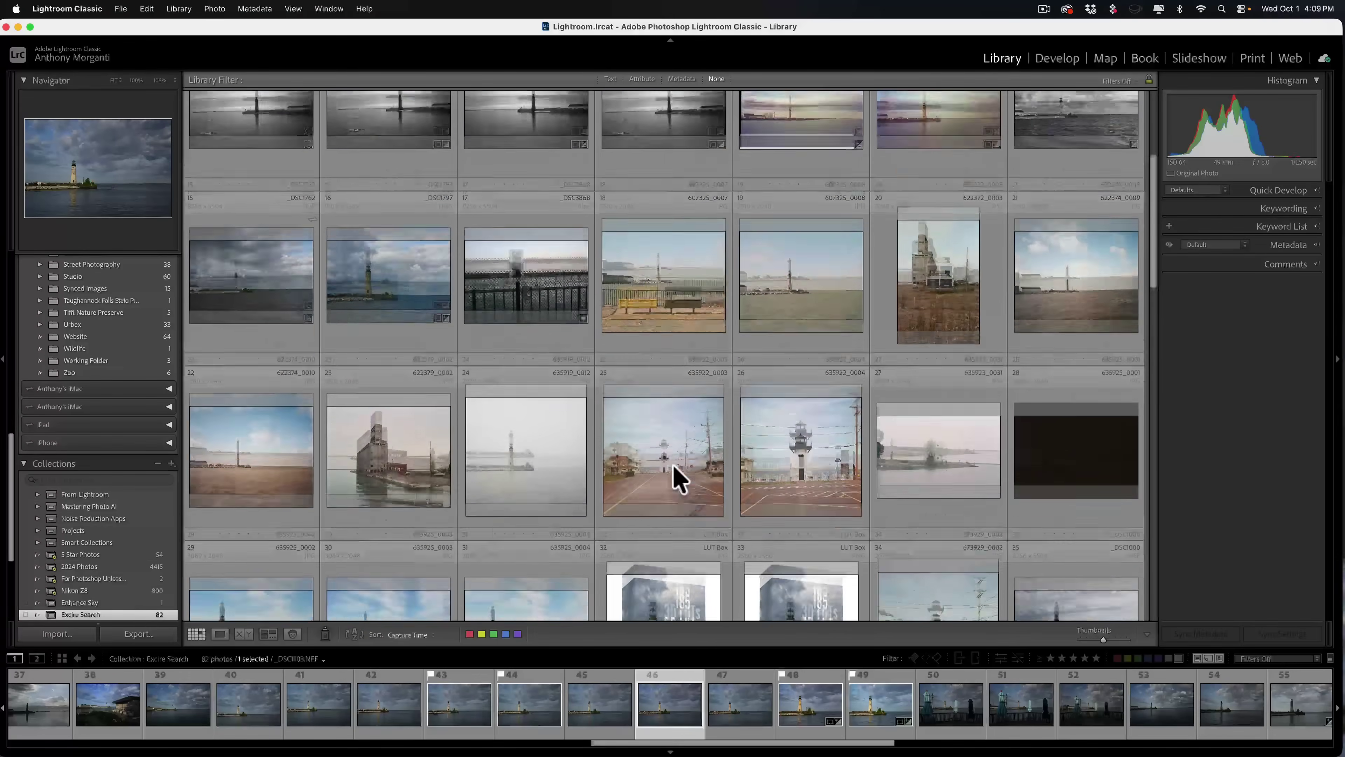
scroll(673, 474, "down", 3)
left_click(672, 467)
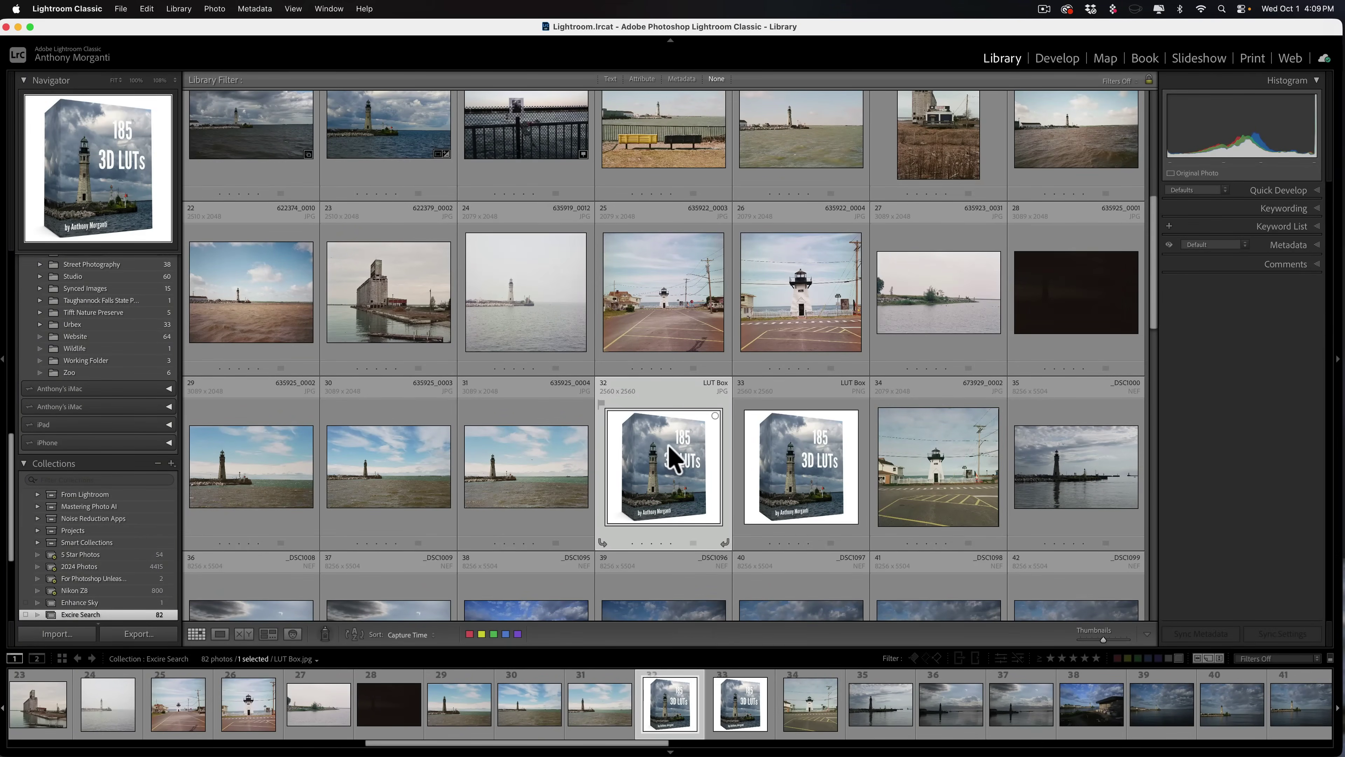
key("e")
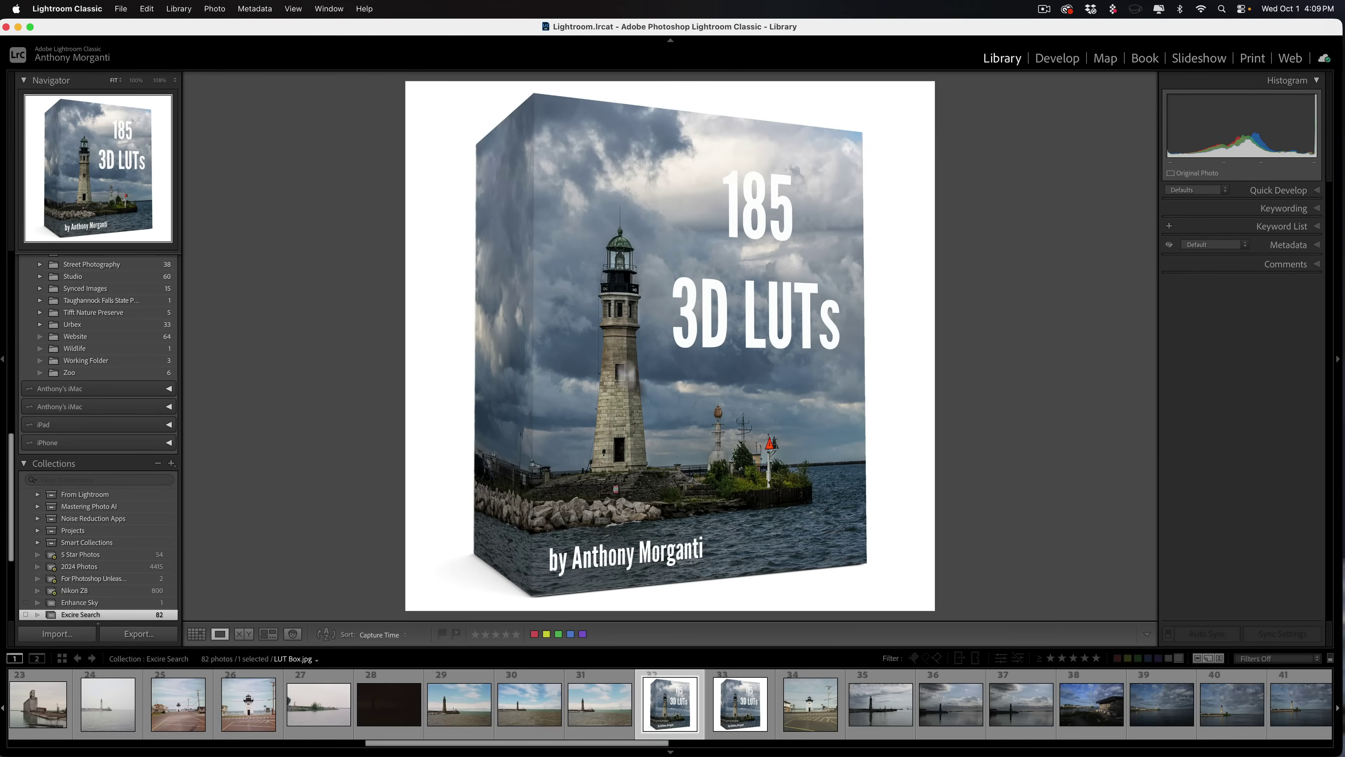
key("g")
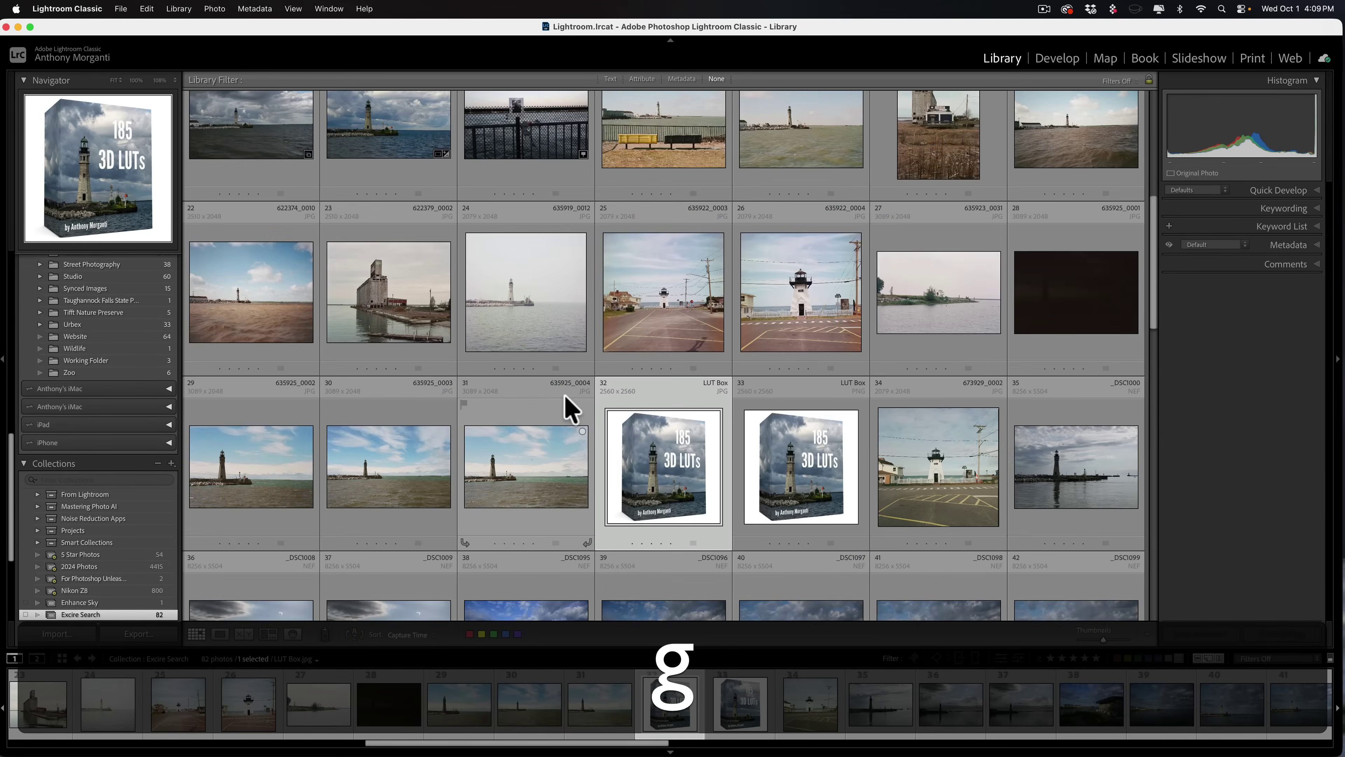
scroll(567, 408, "up", 10)
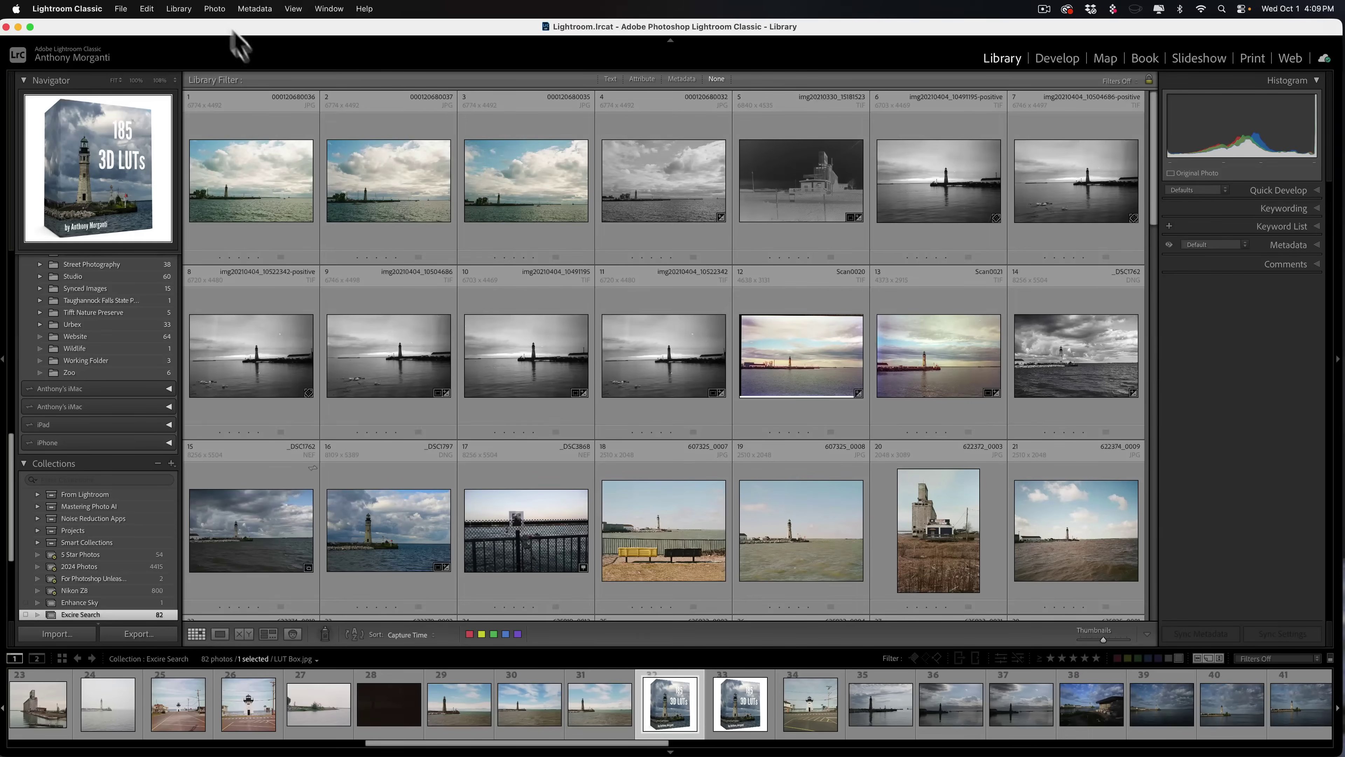
Open Search by Keyword, add Cat and drop Lighthouse from the required keywords
left_click(179, 9)
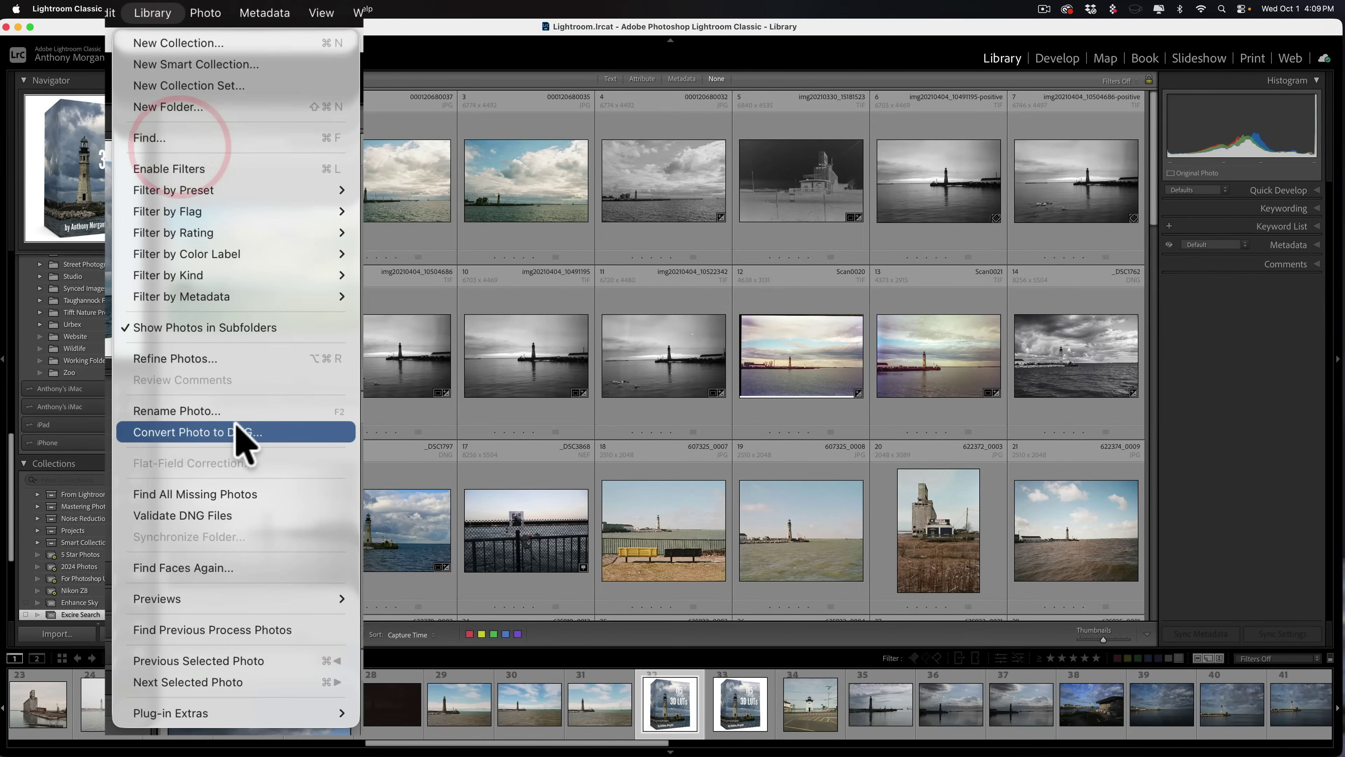
mouse_move(254, 712)
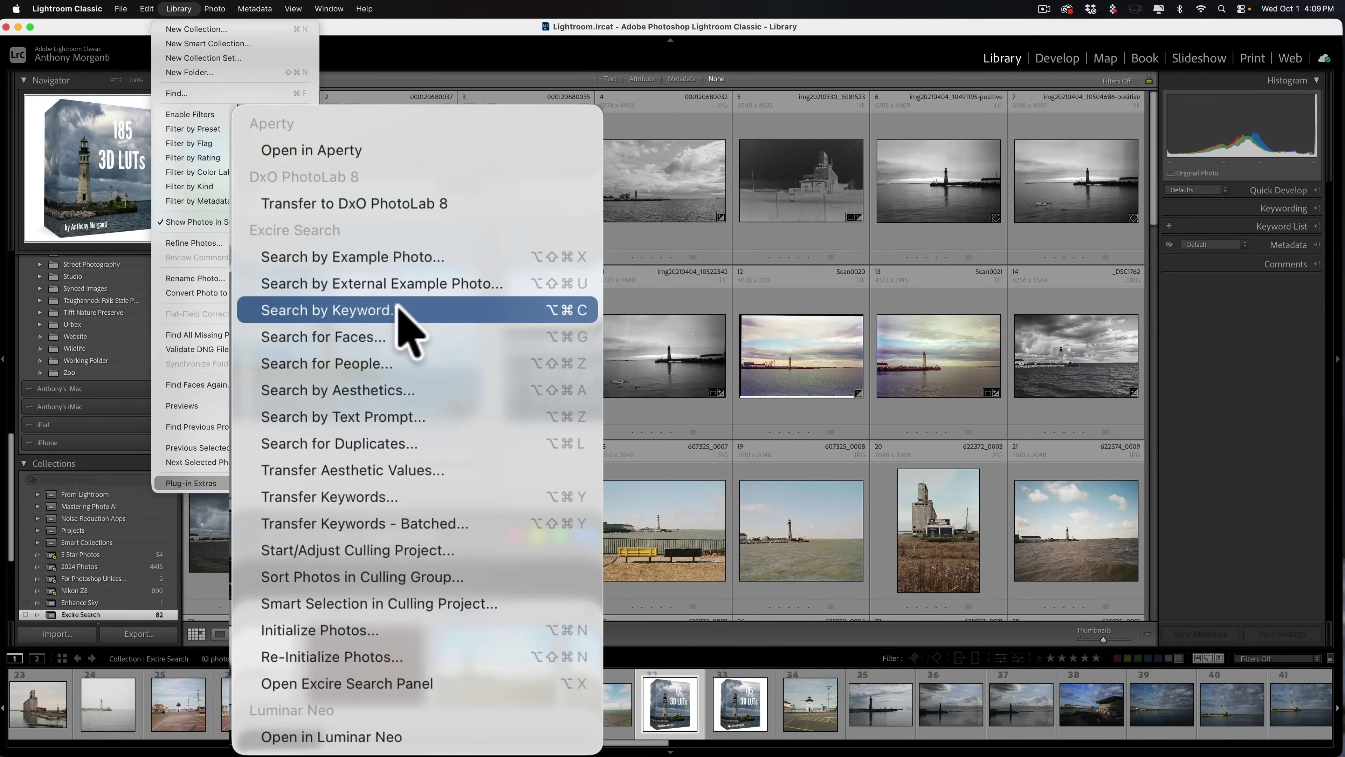
left_click(399, 310)
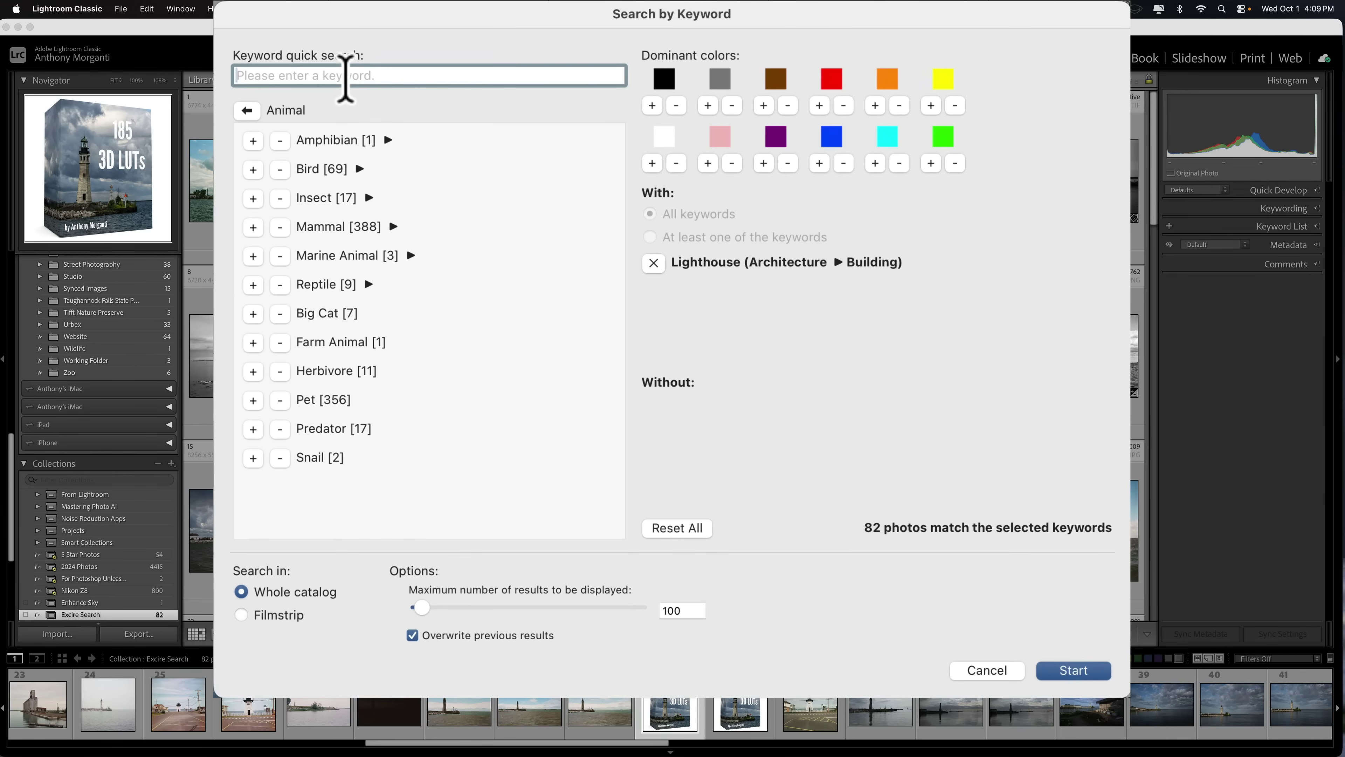
type("cat")
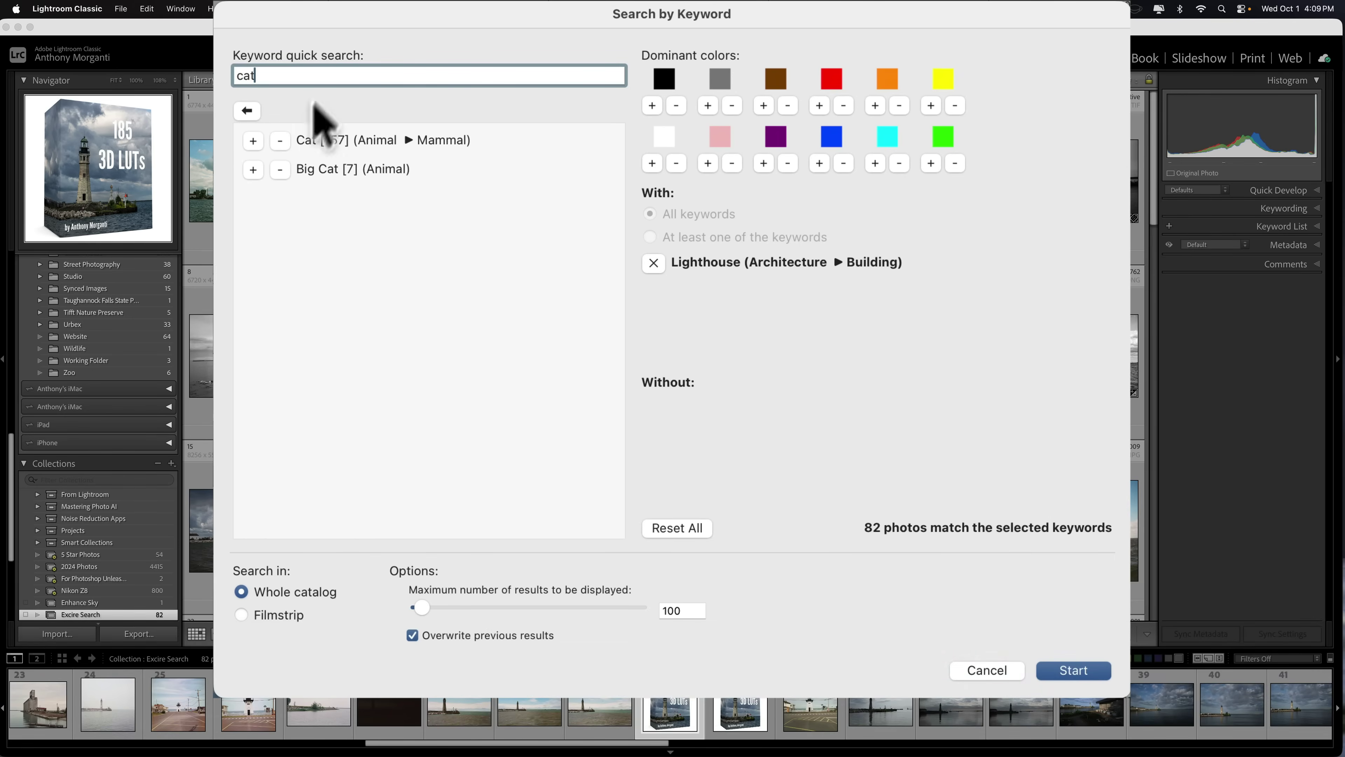
left_click(254, 140)
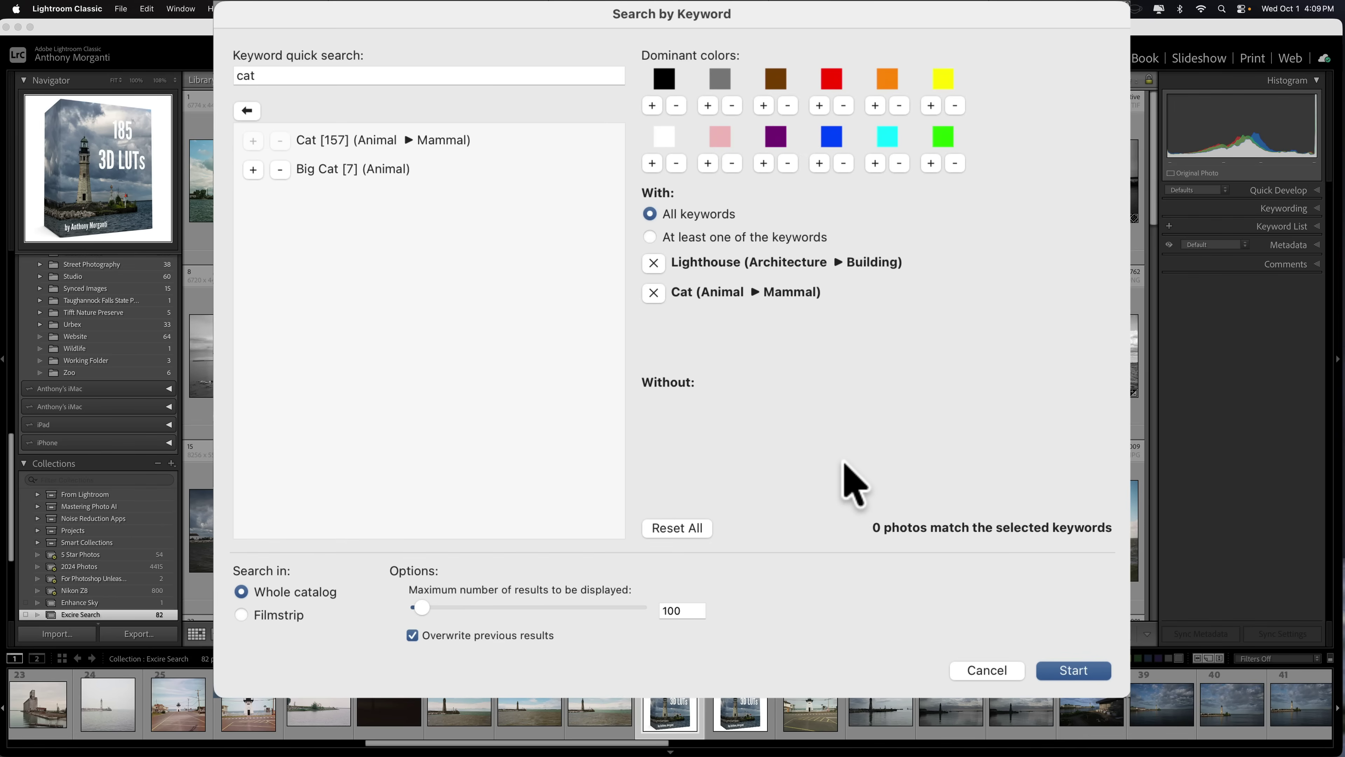
left_click(652, 263)
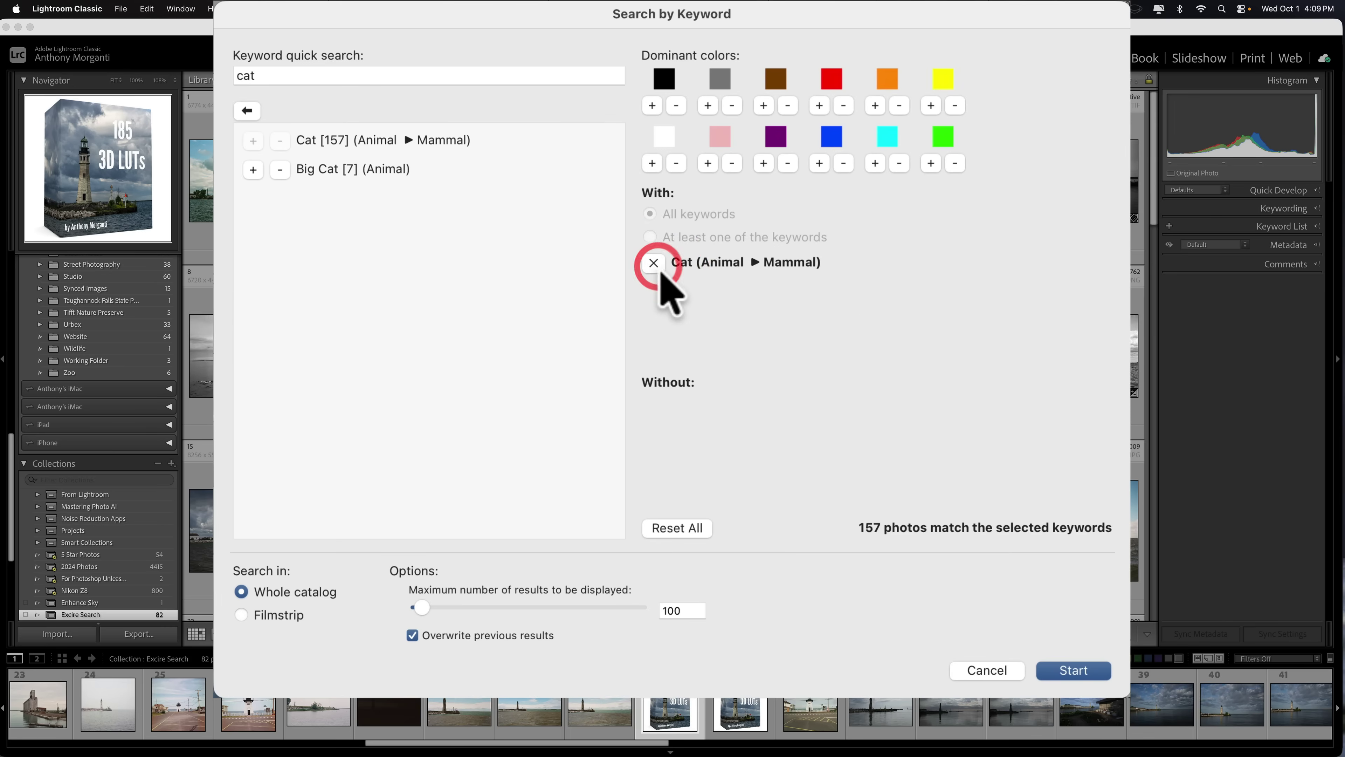
Require orange as a dominant colour, run the search, and select the sleeping tabby cat photo
left_click(875, 104)
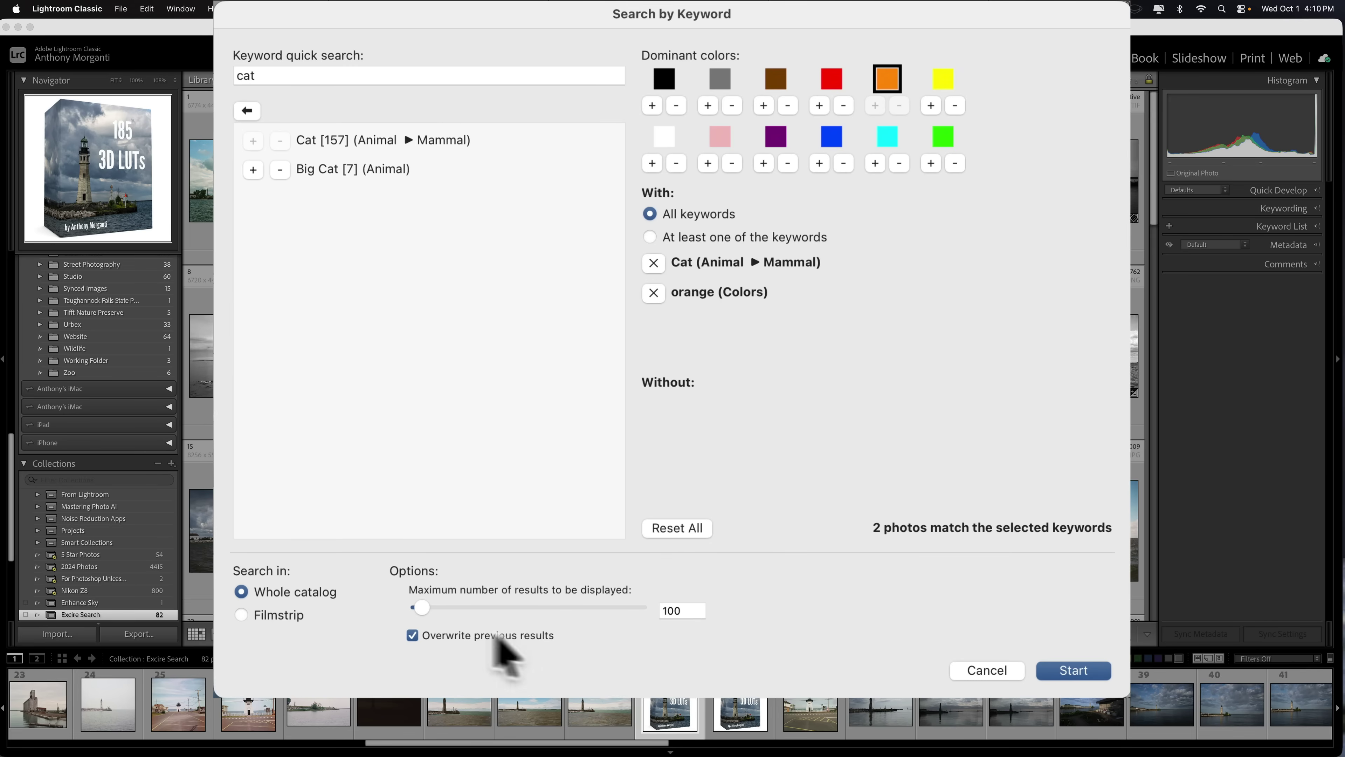
left_click(1067, 674)
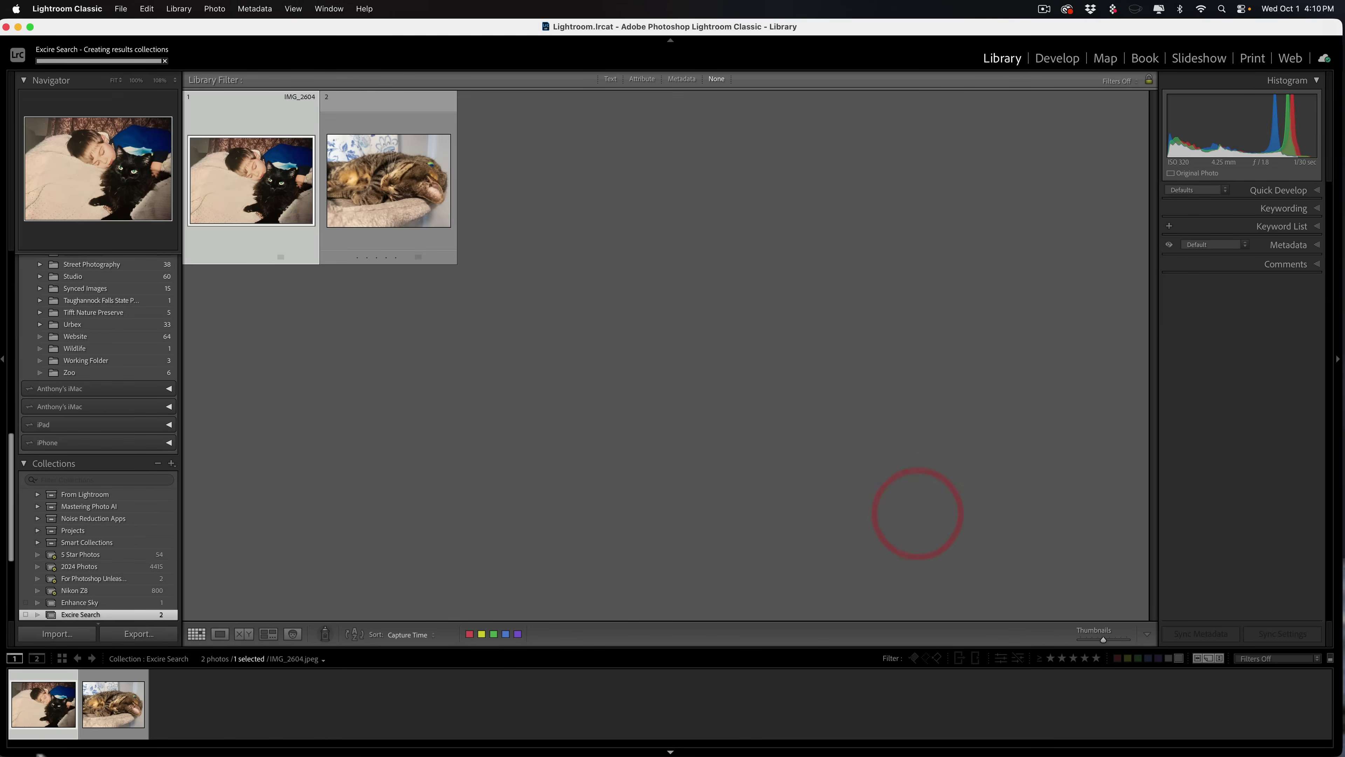
left_click(82, 704)
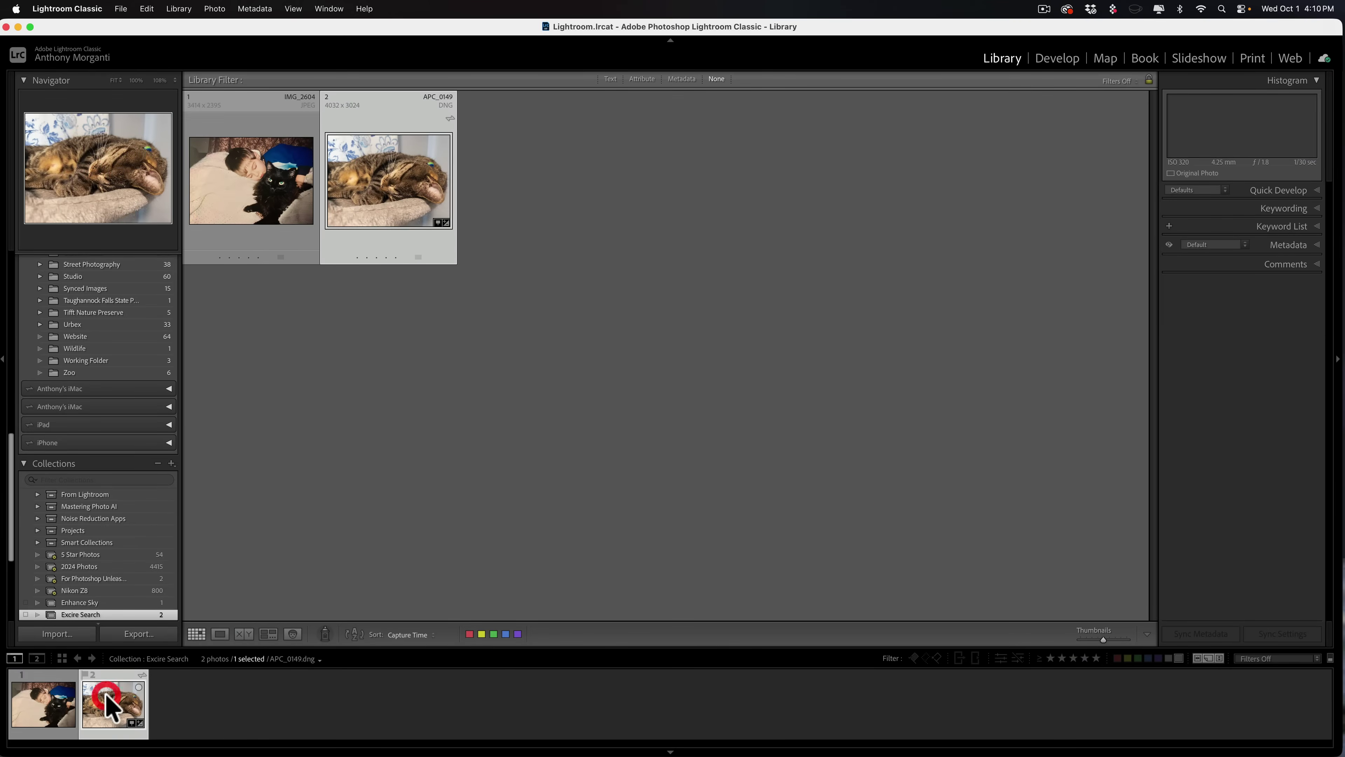
left_click(52, 693)
left_click(112, 704)
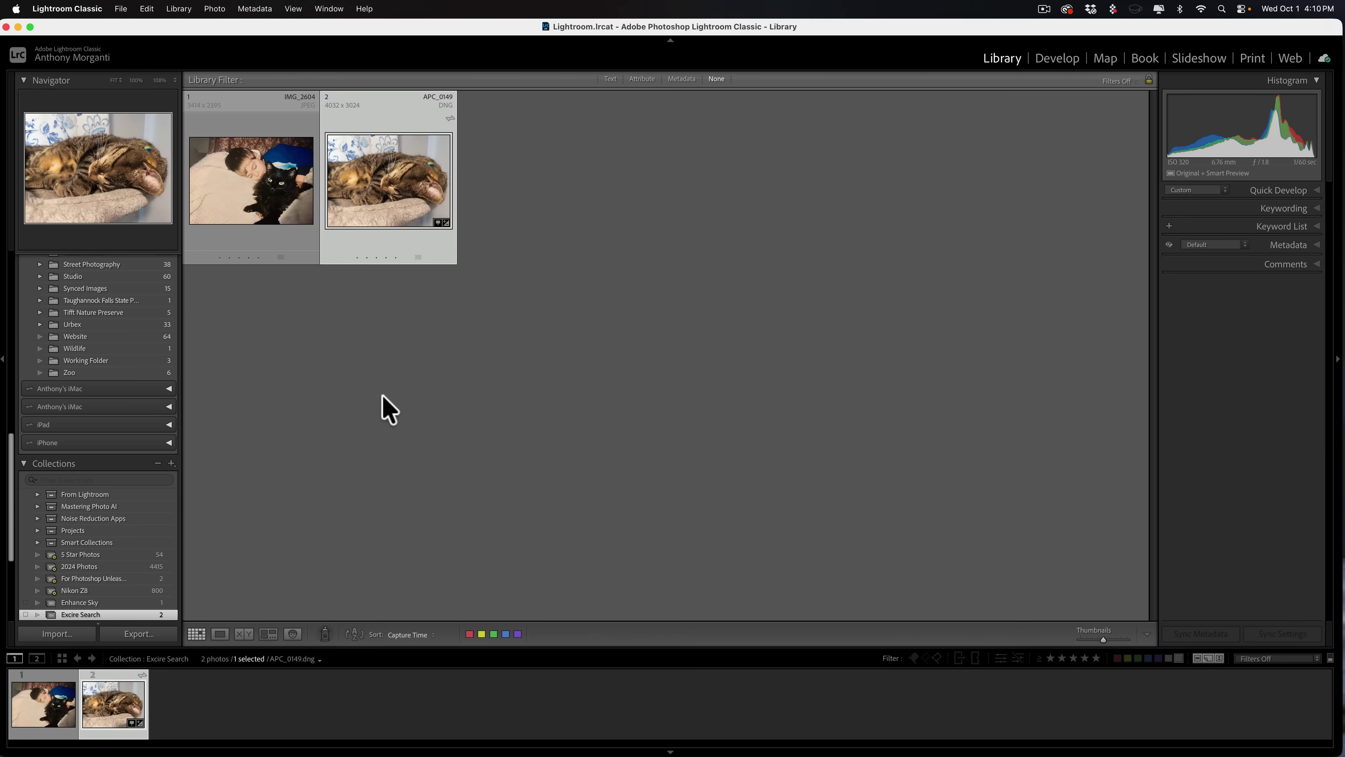
Open Excire Search by Text Prompt, enter 'Pointing', and lower the similarity limit to 20
left_click(180, 9)
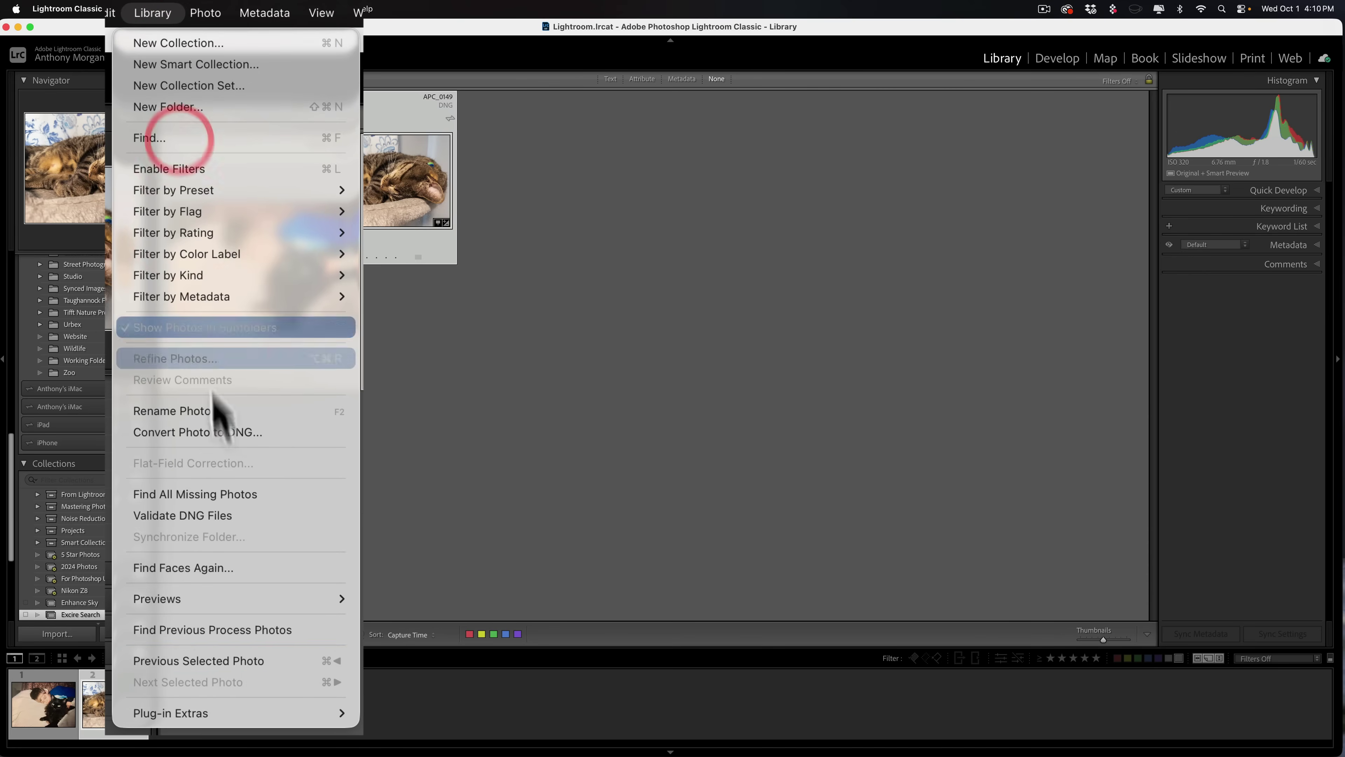
mouse_move(234, 712)
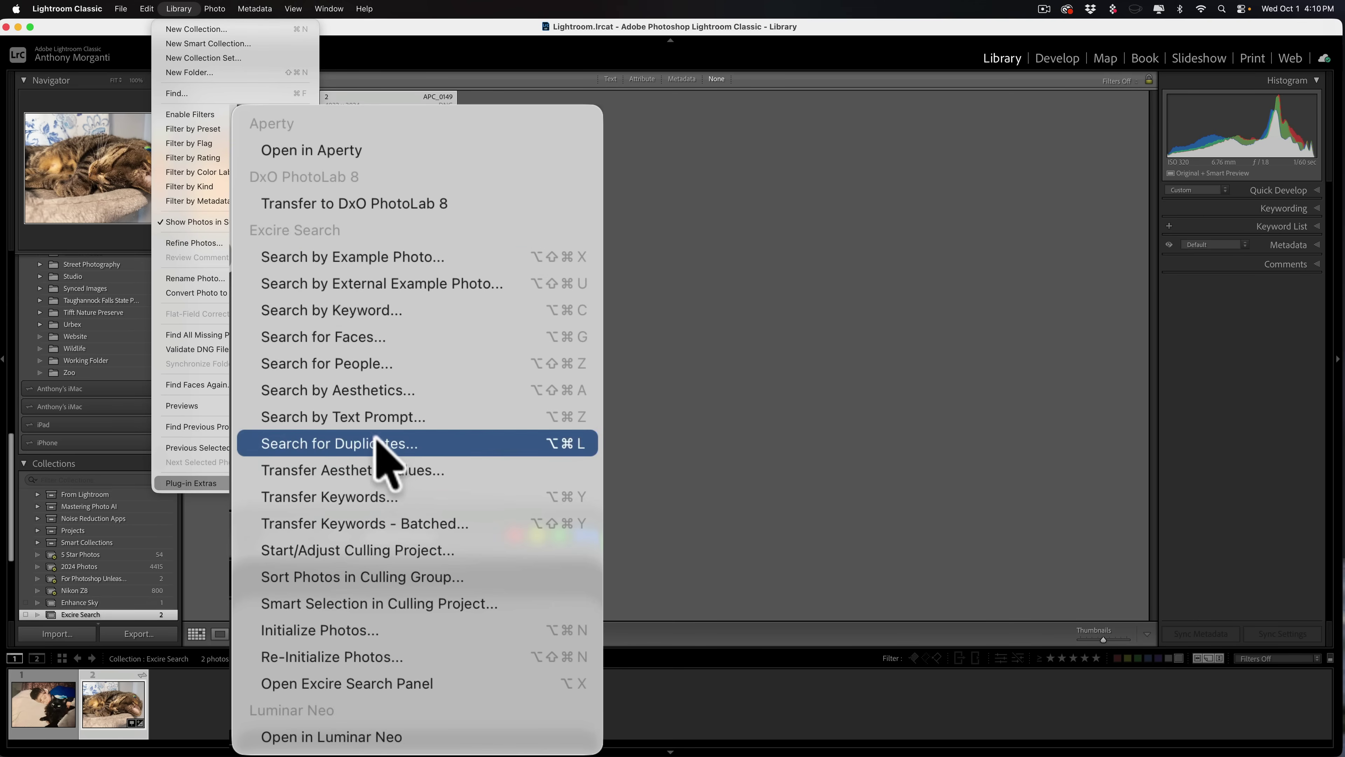
left_click(377, 418)
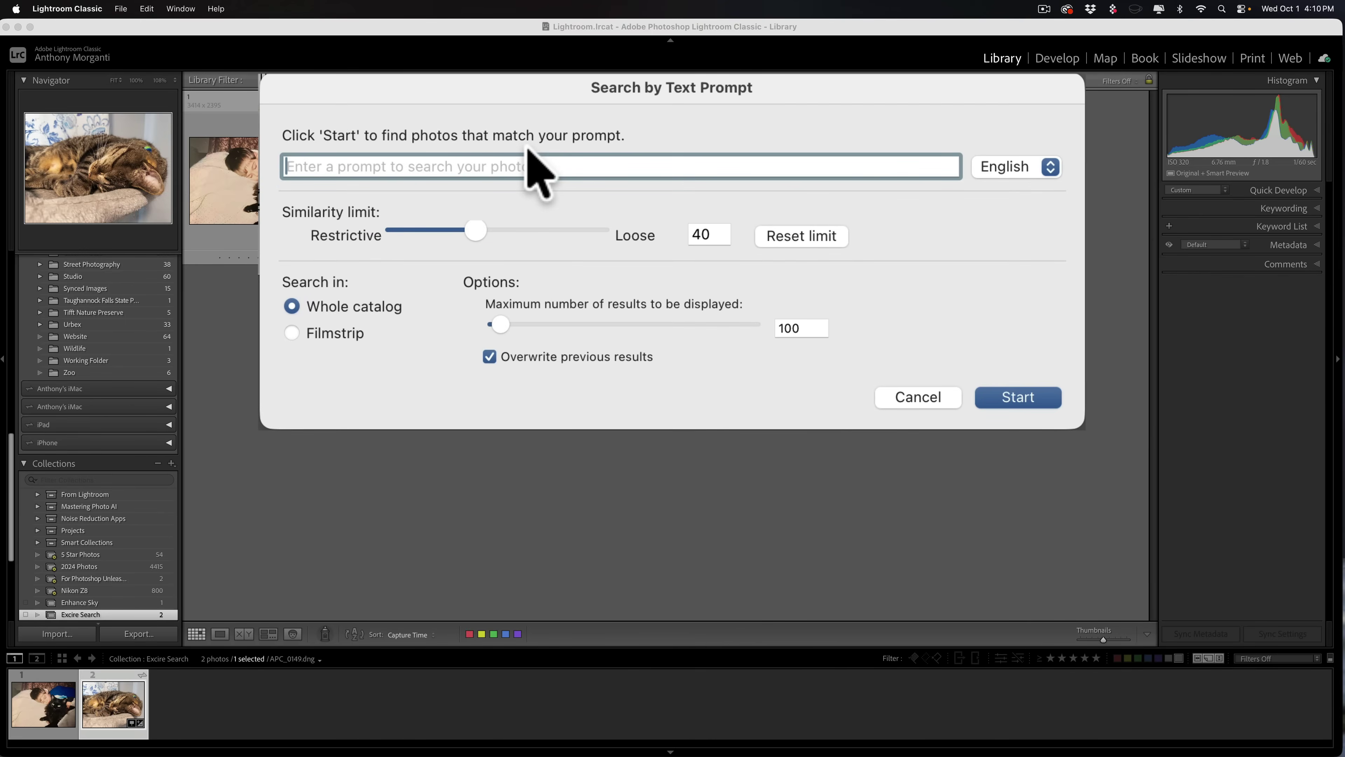
type("Pointing")
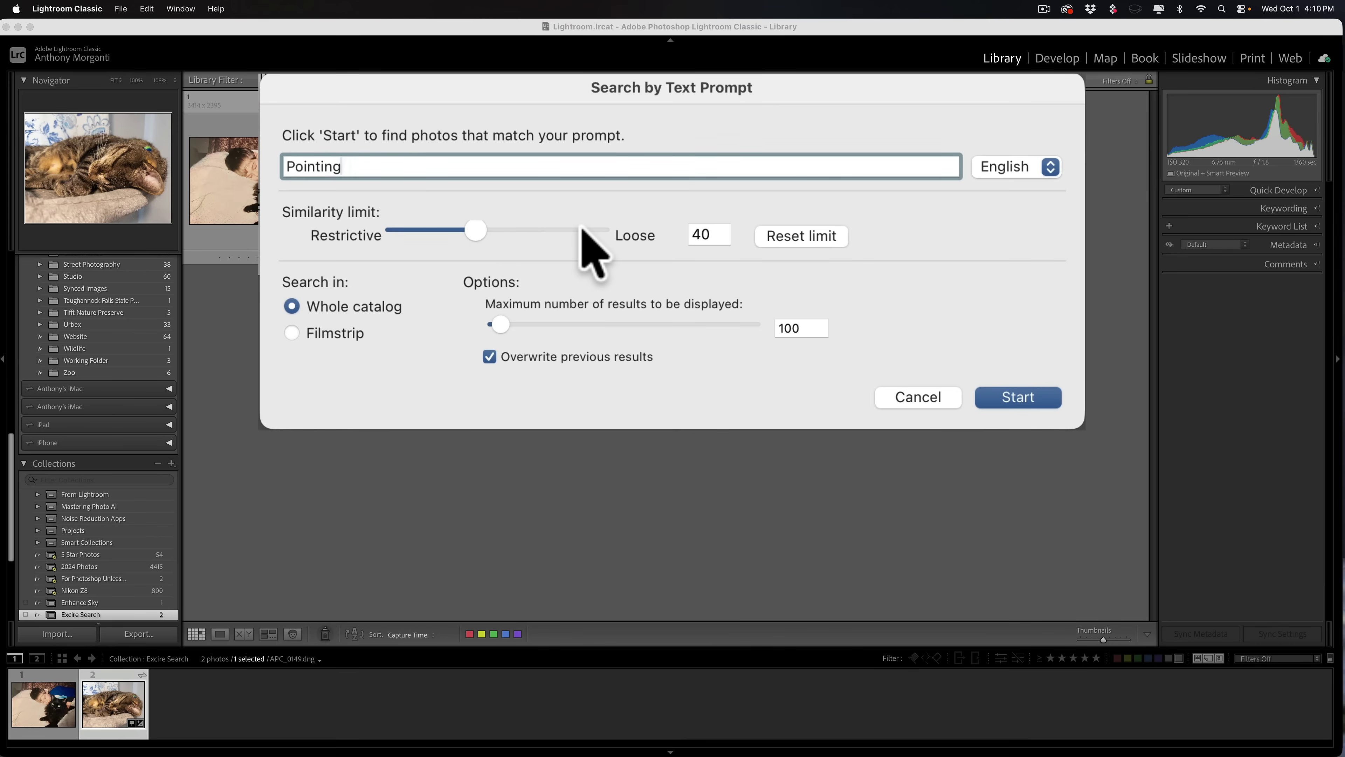
left_click_drag(475, 230, 434, 229)
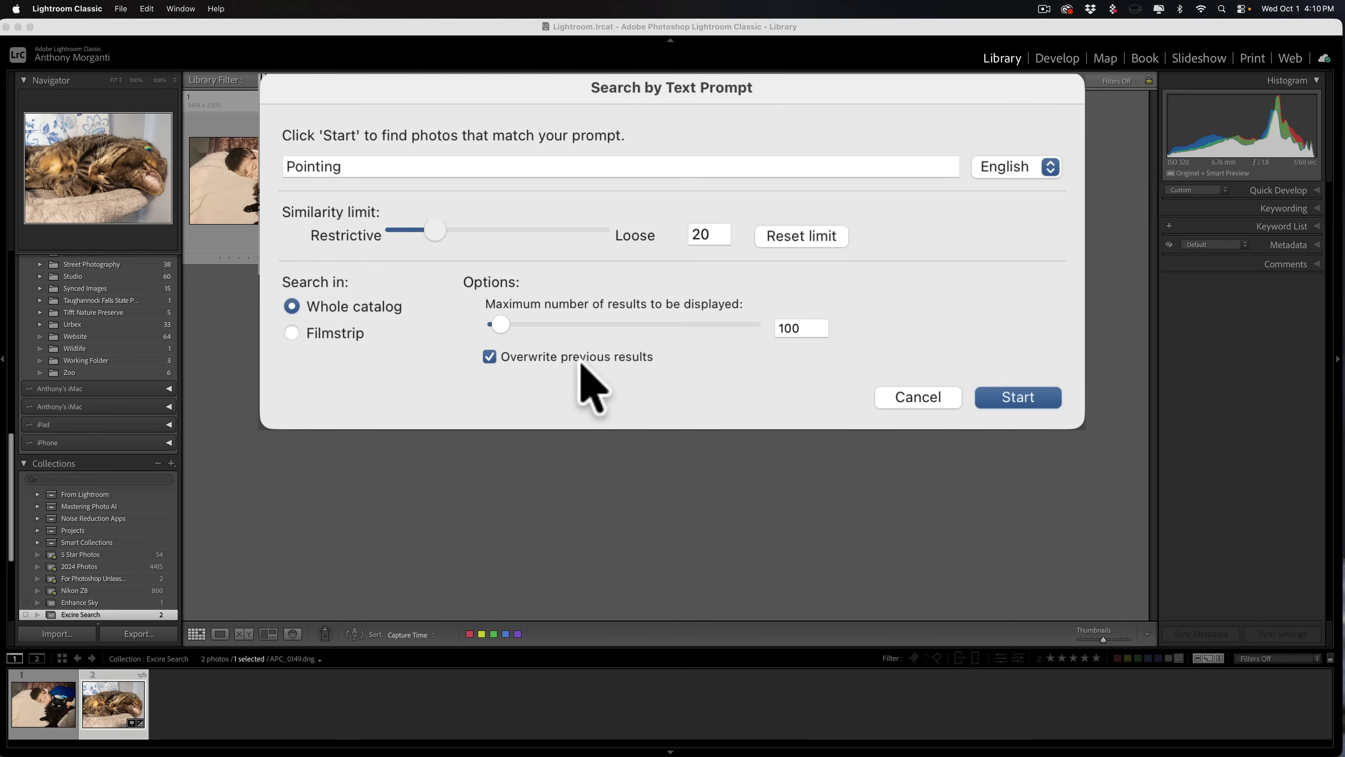
Run the Pointing search and enlarge photos 3 and 5 to inspect them
left_click(1006, 398)
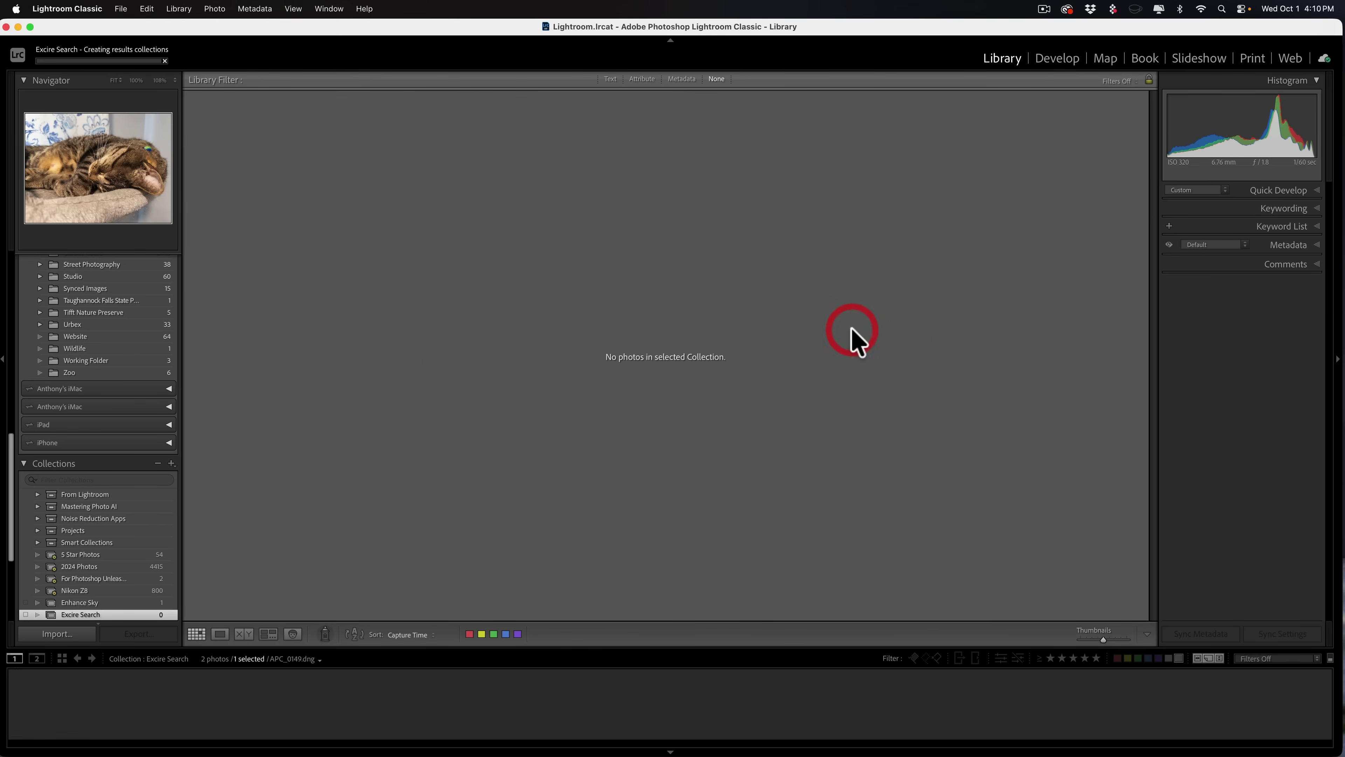
scroll(418, 223, "up", 10)
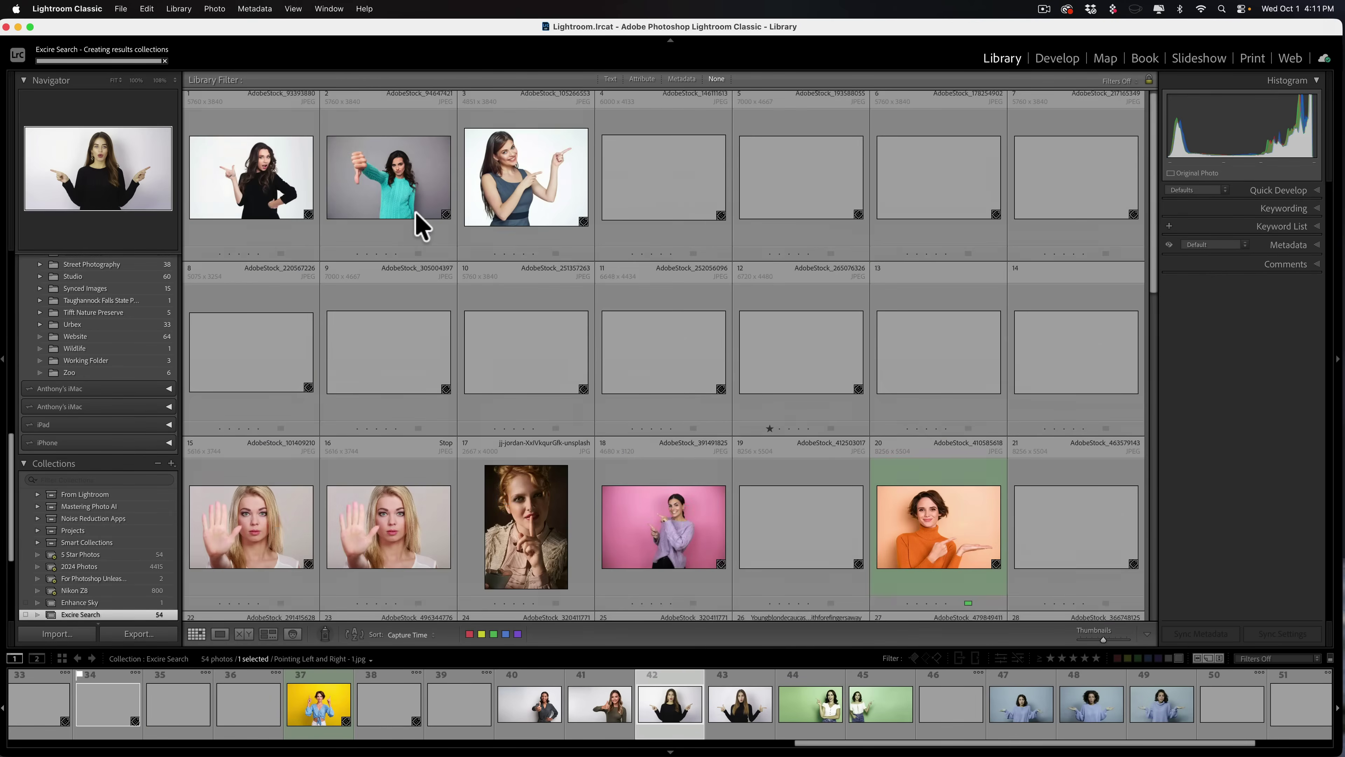
left_click(527, 217)
double_click(527, 217)
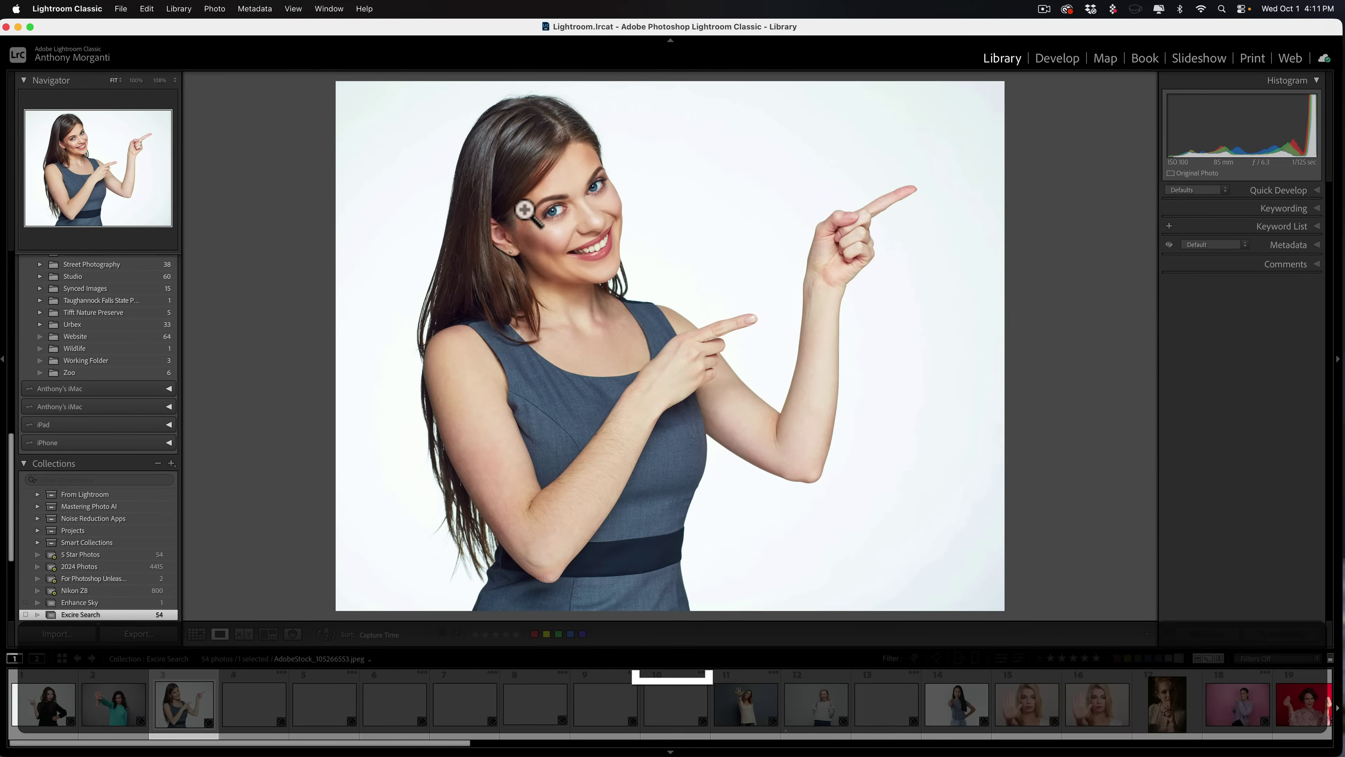
key("g")
key("g")
left_click(812, 191)
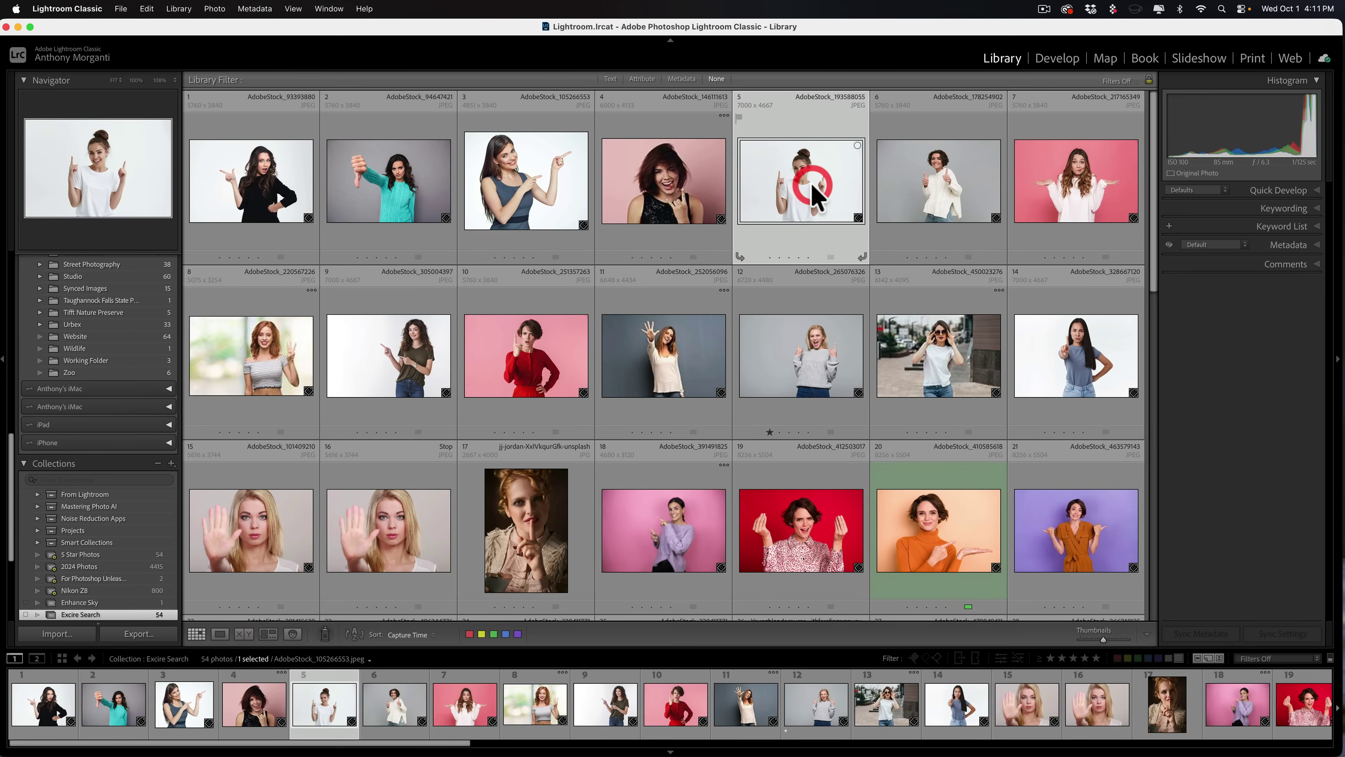
key("g")
key("e")
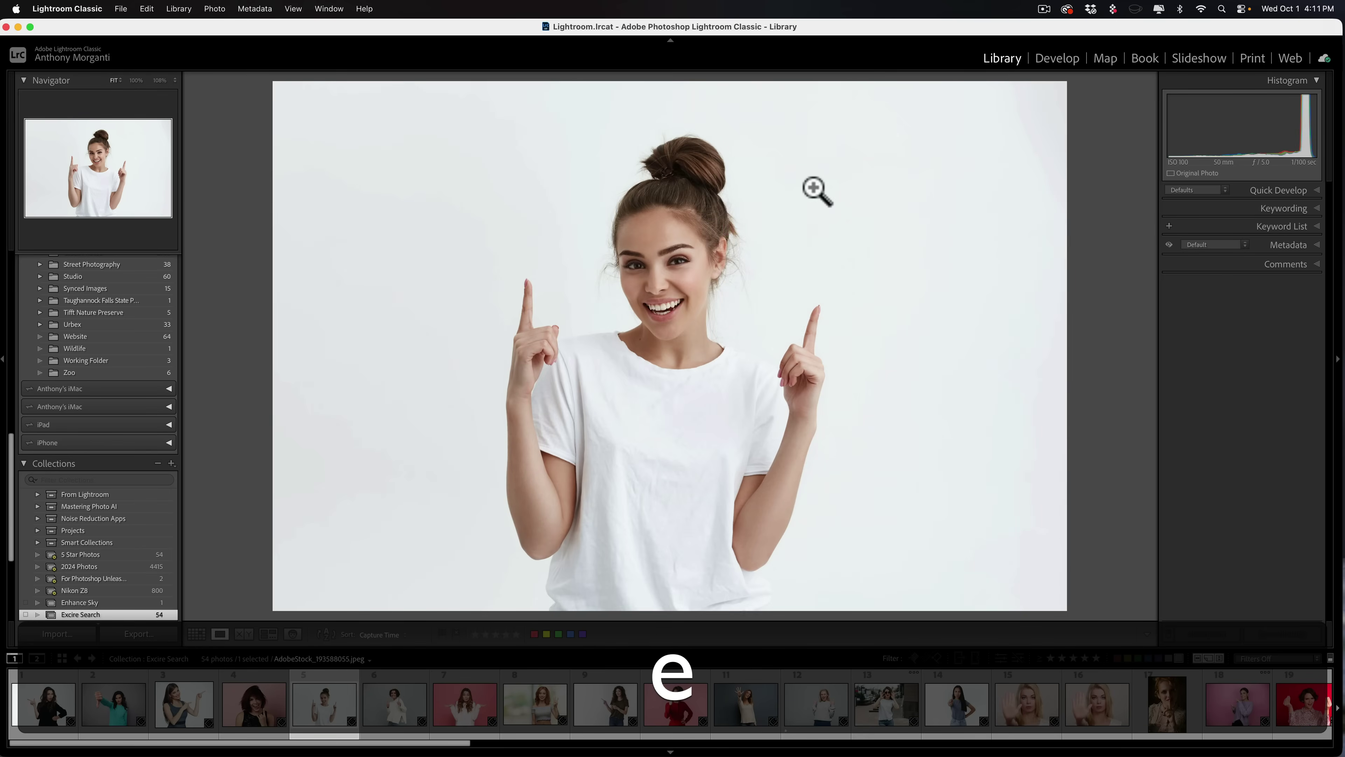
key("g")
Enlarge photos 25 and 26, then scroll back through the 54 results in Grid
scroll(795, 318, "down", 5)
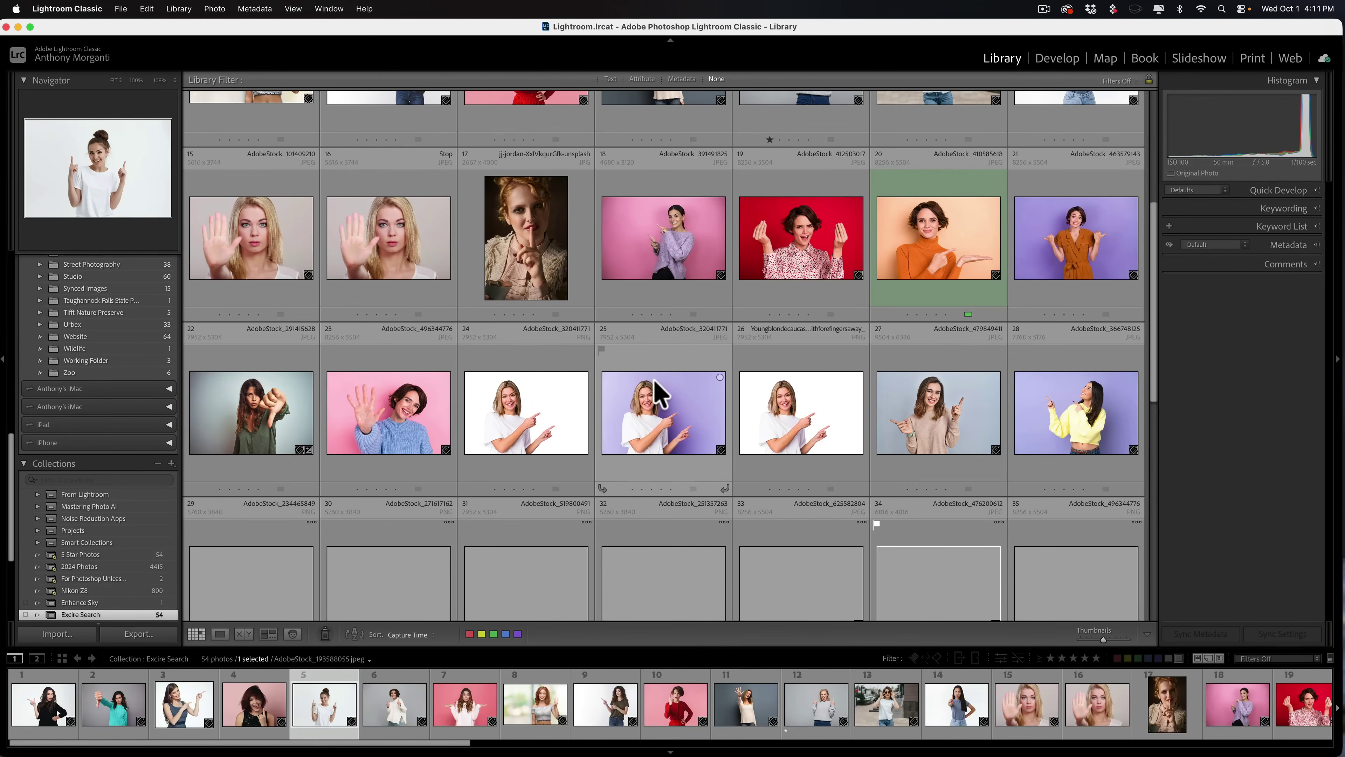
left_click(659, 392)
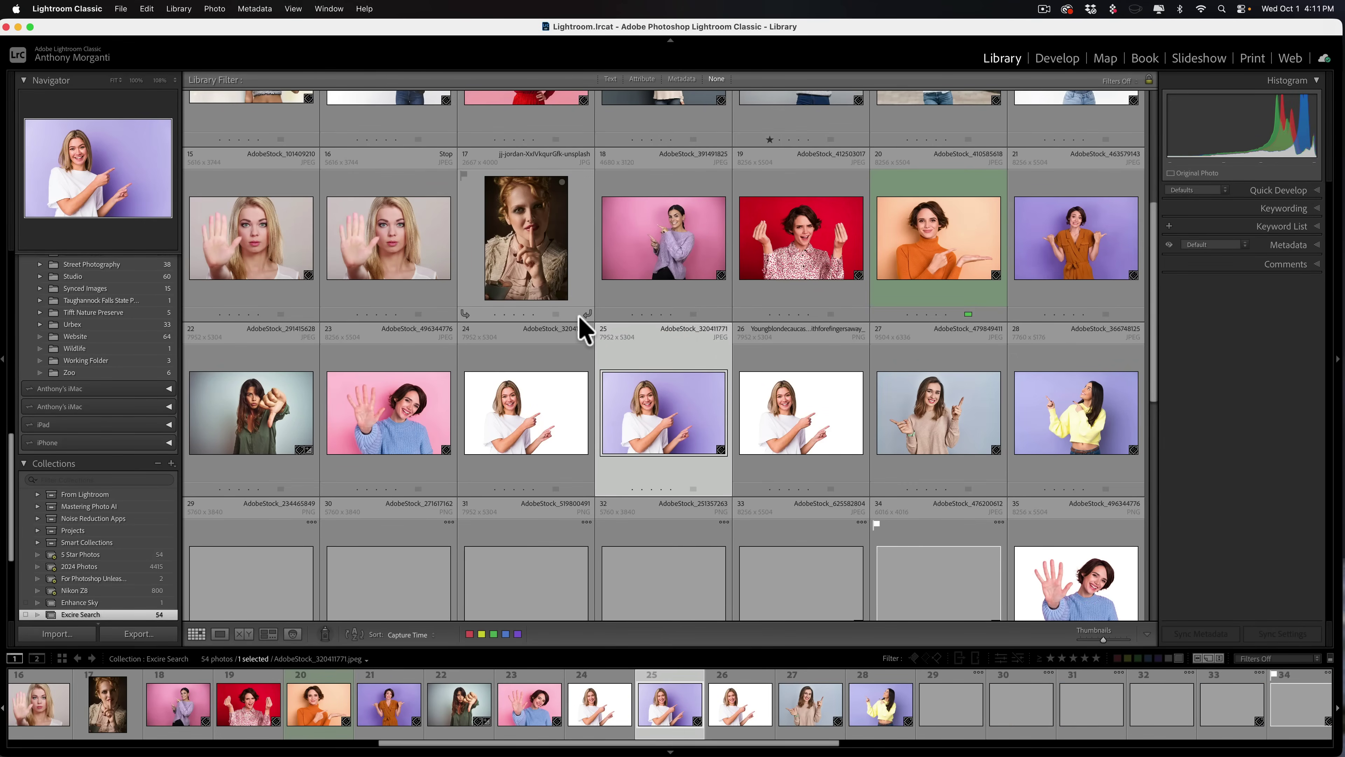
key("e")
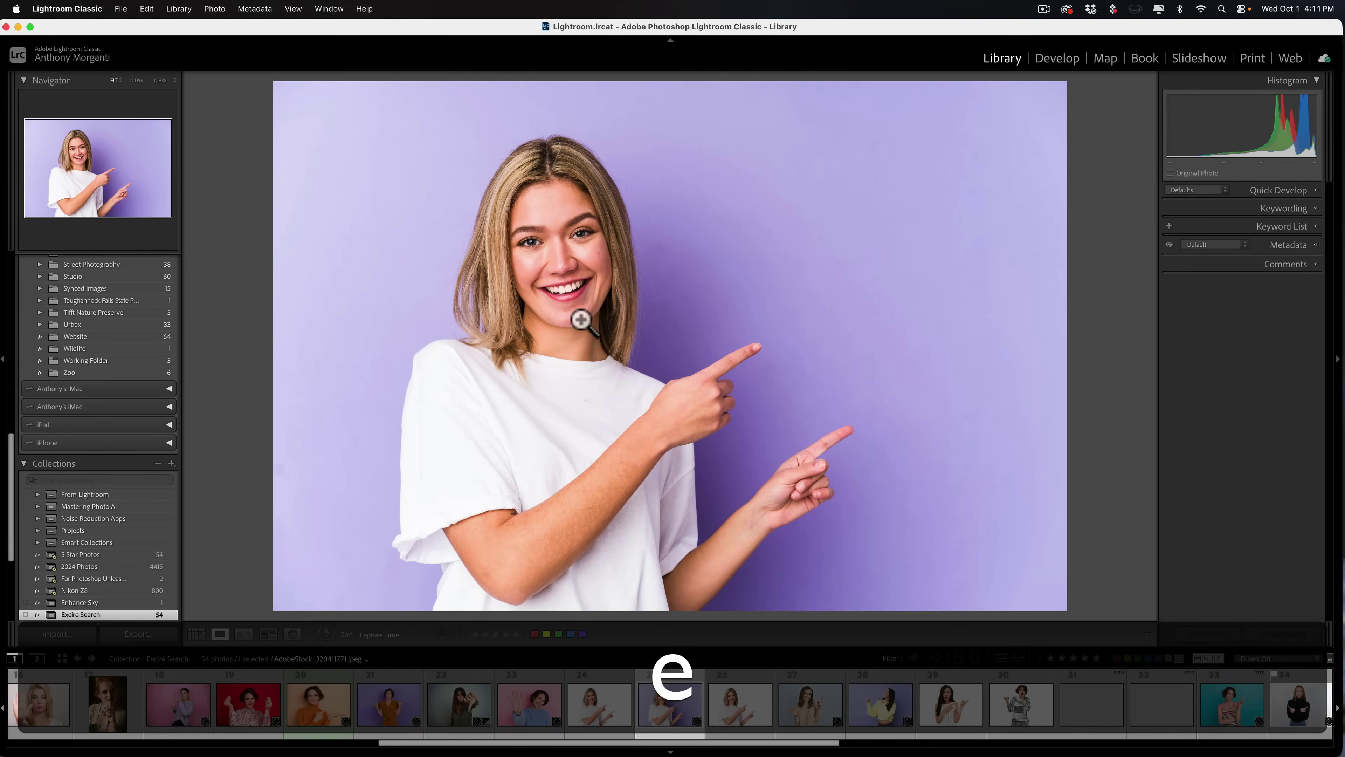
key("g")
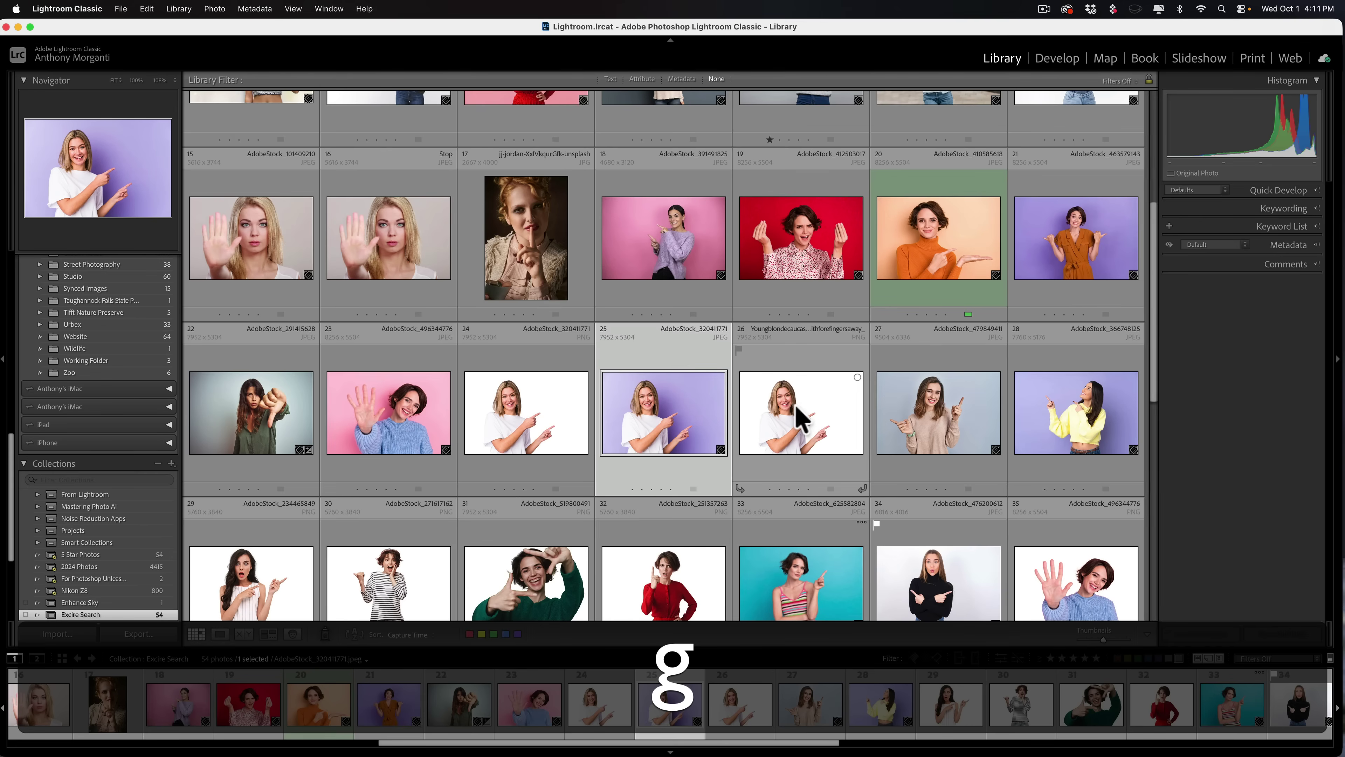
left_click(798, 416)
key("e")
key("g")
scroll(610, 435, "down", 10)
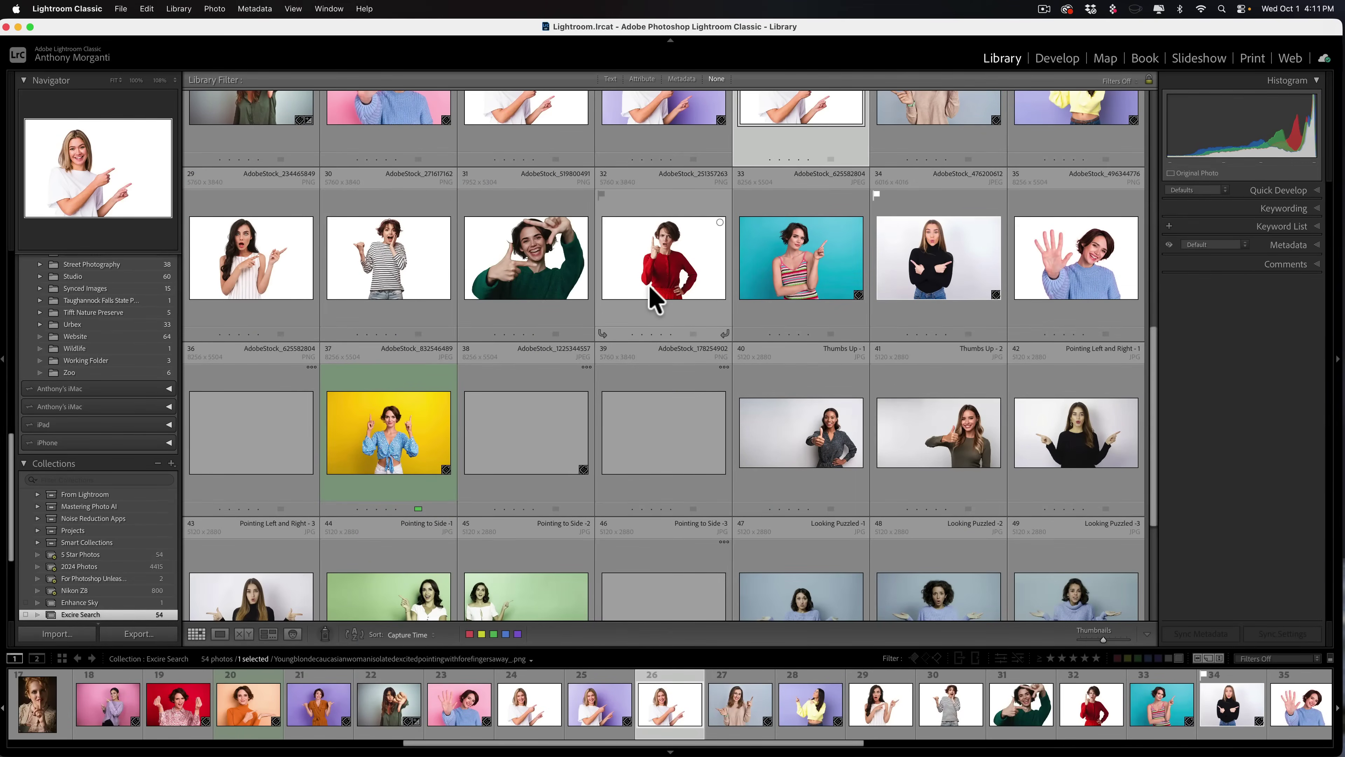
scroll(655, 299, "up", 6)
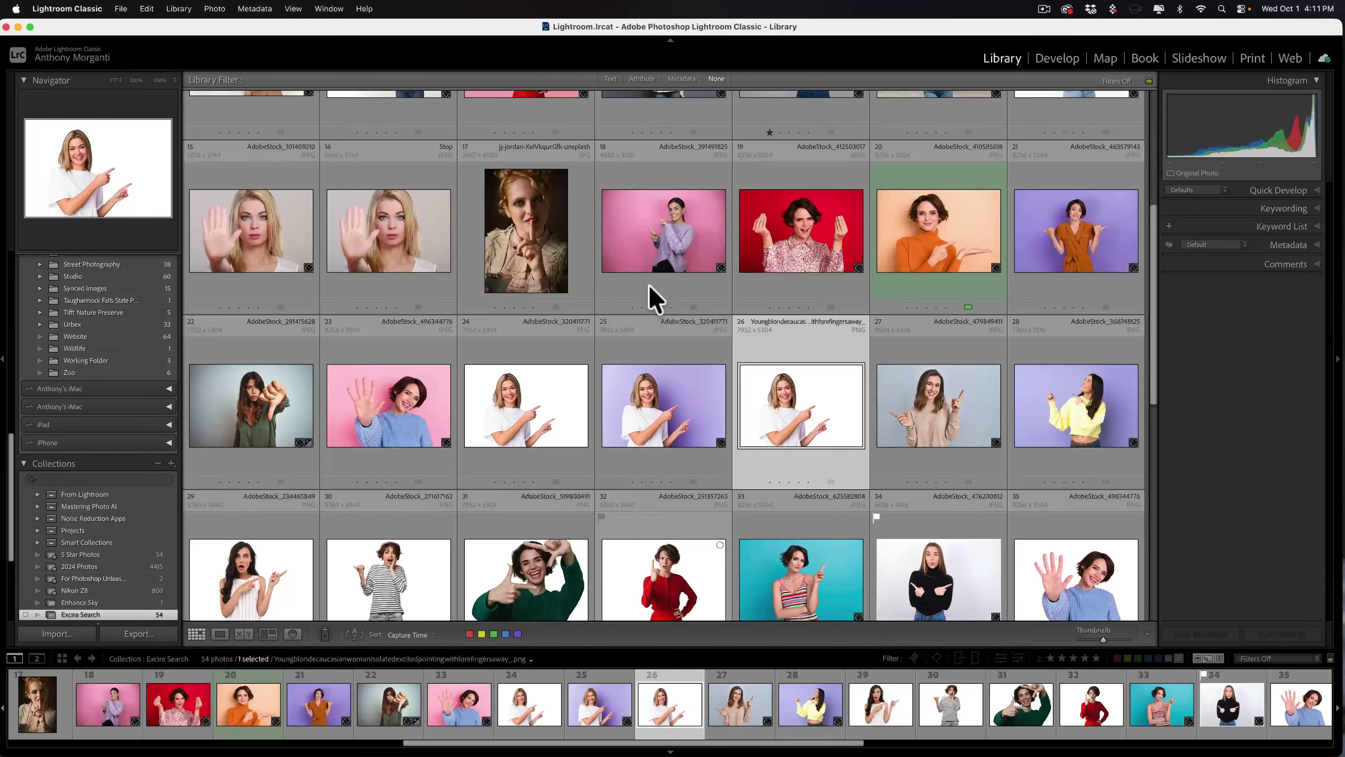
scroll(655, 300, "up", 7)
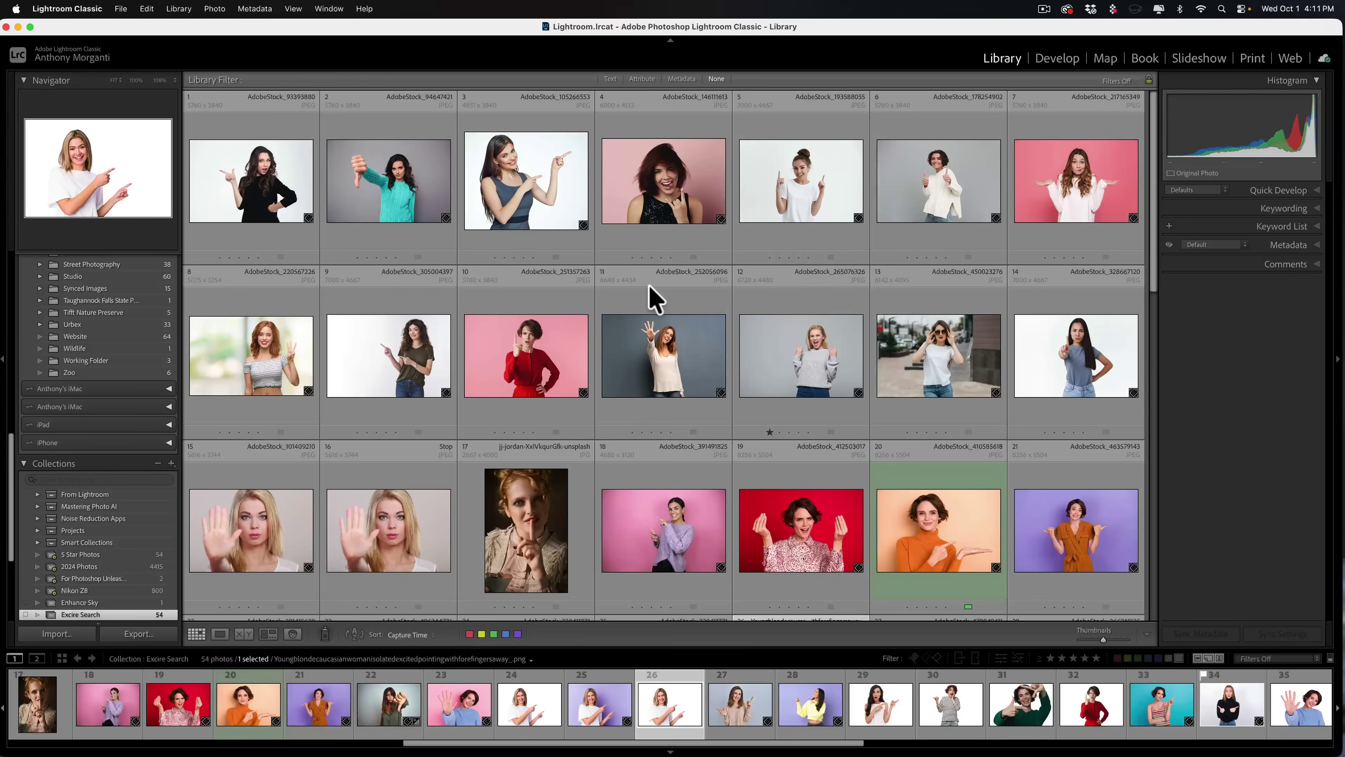